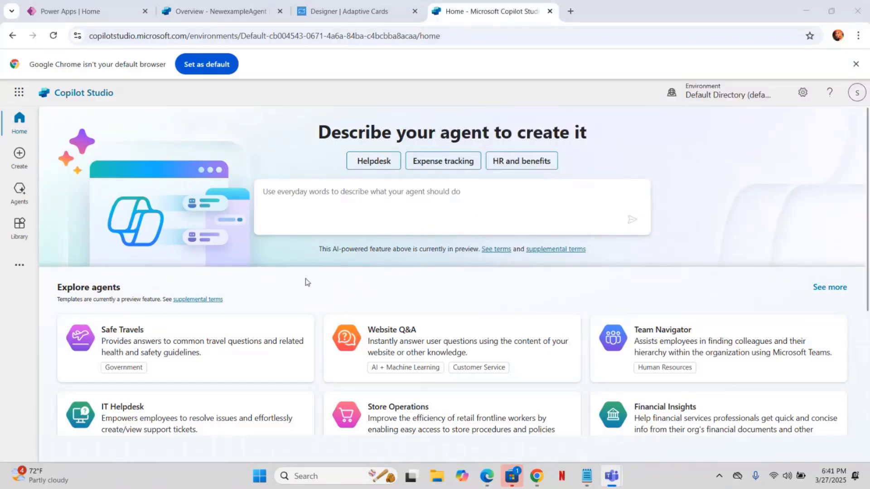
# Step: Examine the feedback form's preview and JSON payload in the Adaptive Cards designer, from the logo image down to the Submit action
pyautogui.click(348, 13)
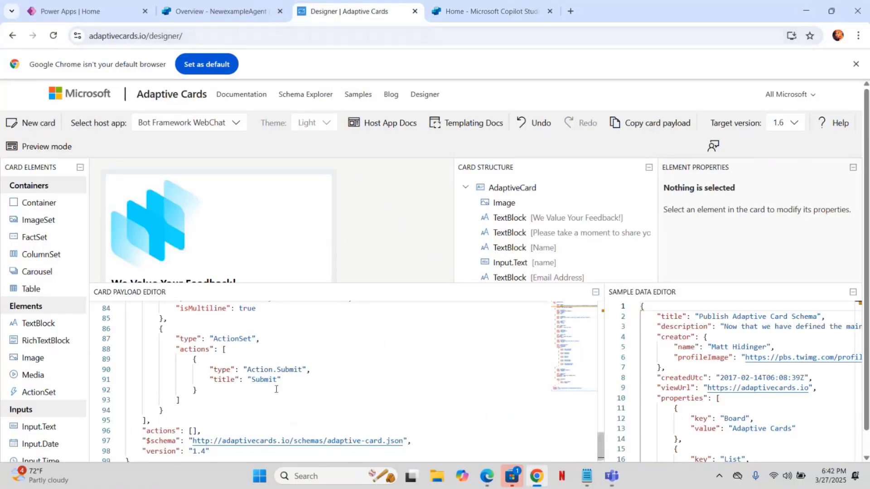
pyautogui.scroll(20, 351, 375)
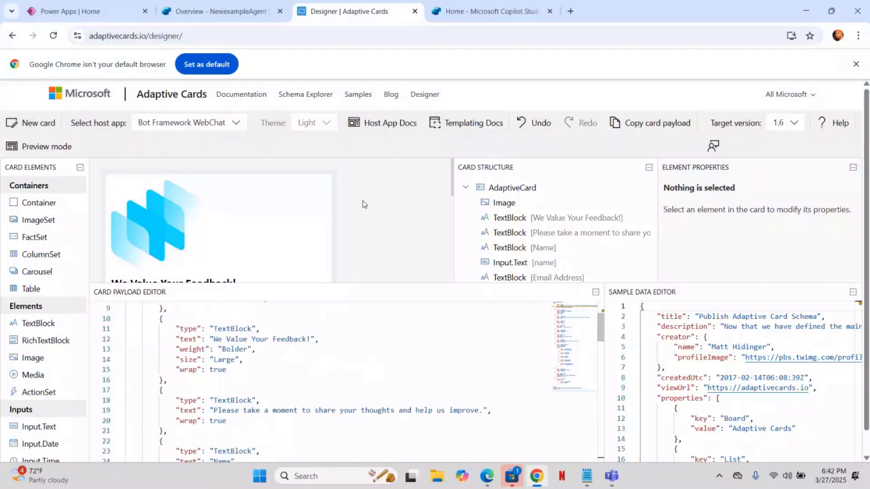
pyautogui.scroll(-2, 446, 207)
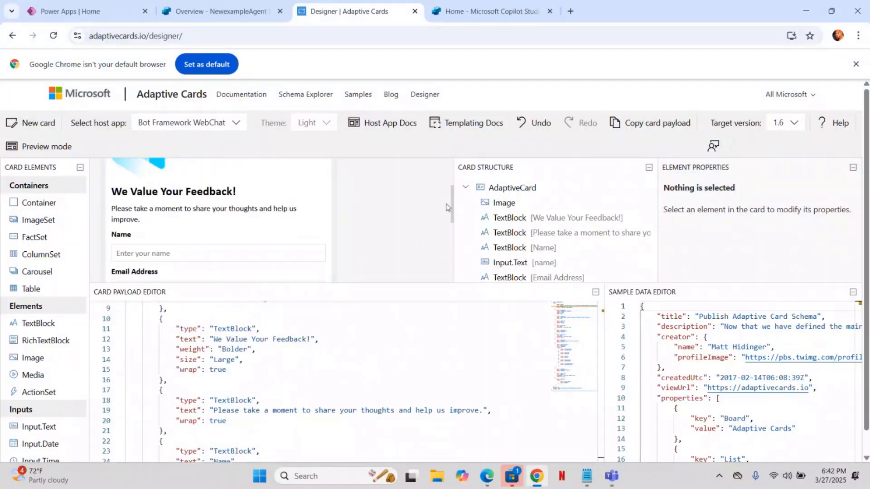
pyautogui.scroll(-5, 447, 207)
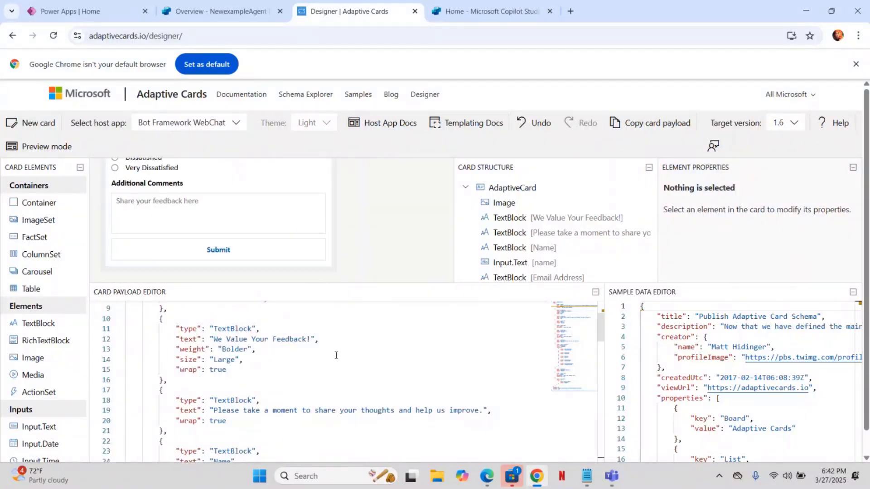
pyautogui.scroll(3, 336, 355)
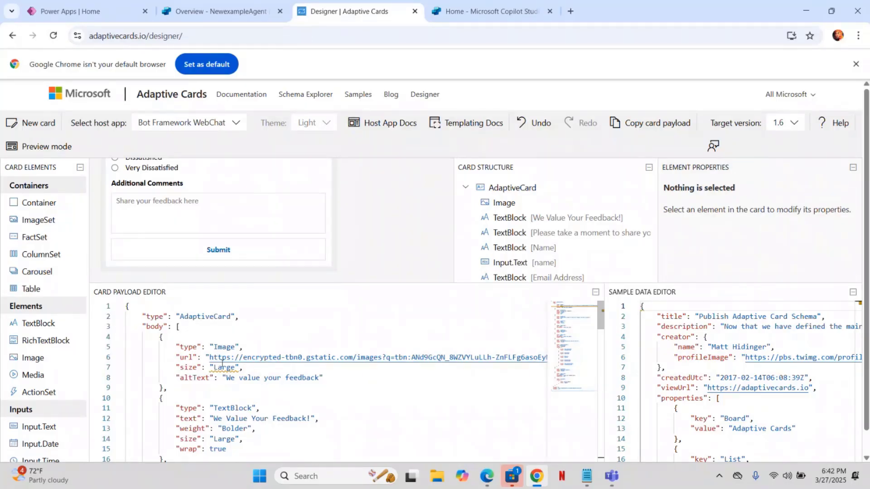
pyautogui.scroll(10, 116, 234)
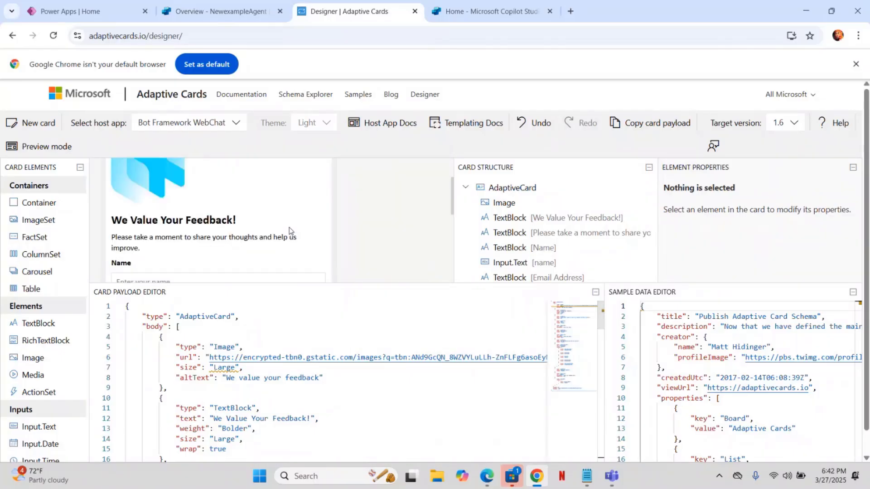
pyautogui.scroll(-5, 194, 227)
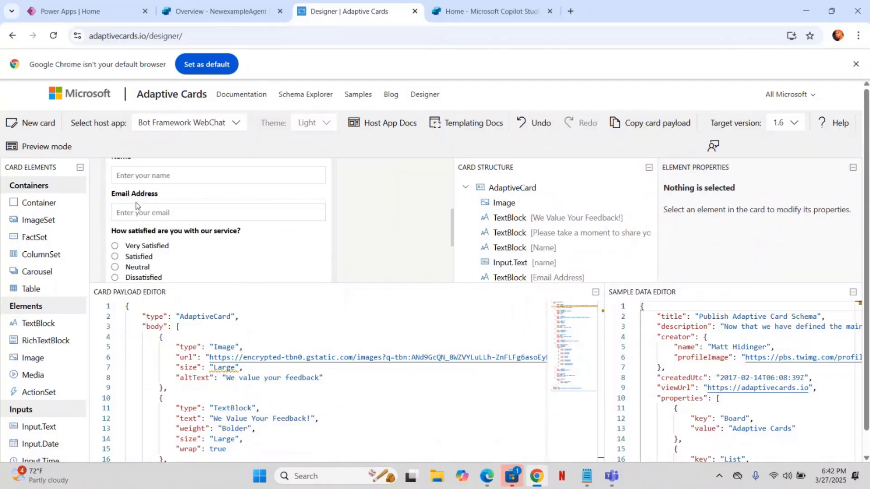
pyautogui.scroll(5, 189, 212)
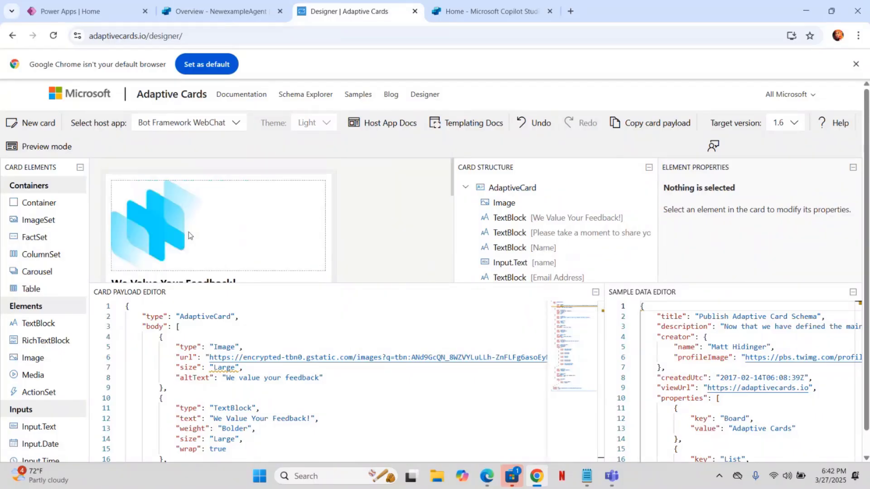
pyautogui.scroll(-5, 188, 235)
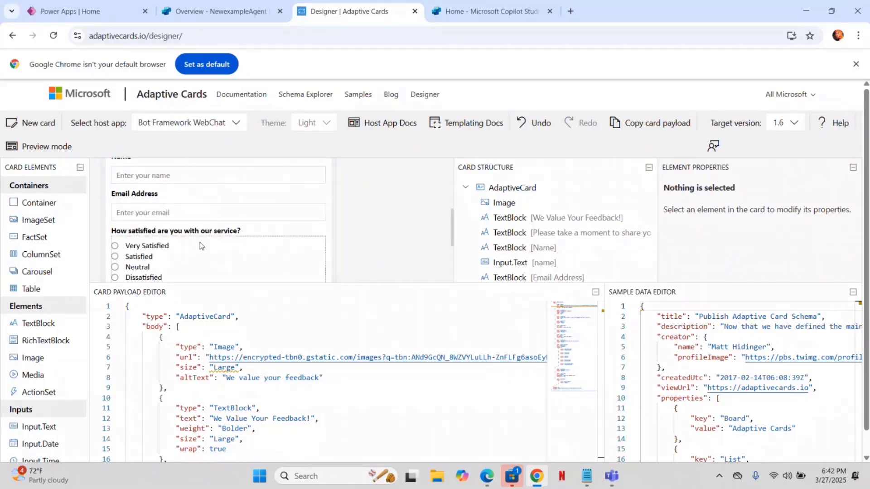
pyautogui.scroll(-1, 292, 249)
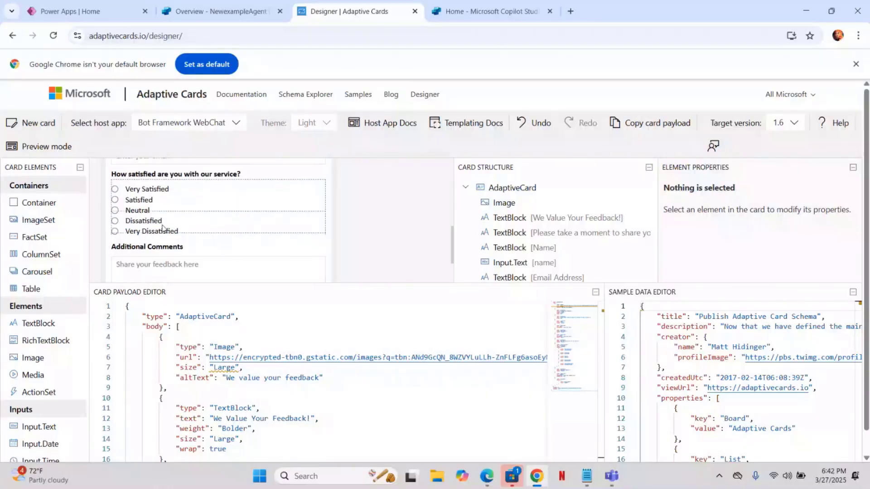
pyautogui.scroll(-1, 259, 244)
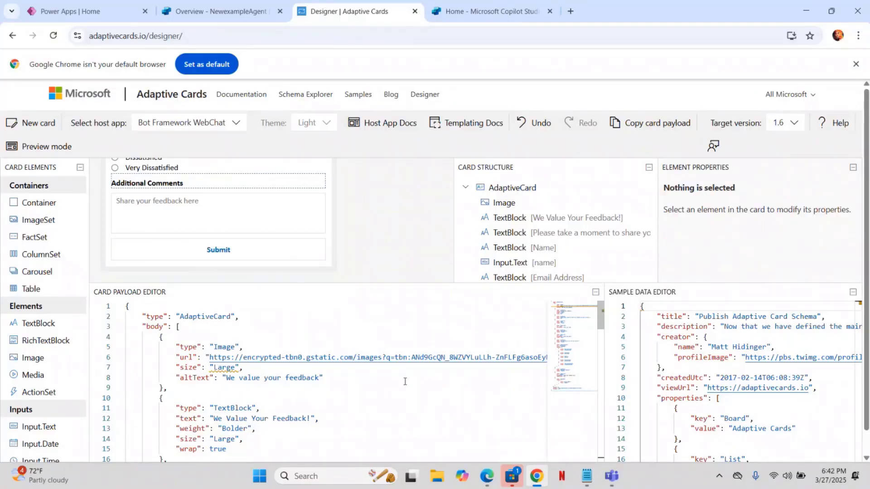
pyautogui.scroll(6, 399, 249)
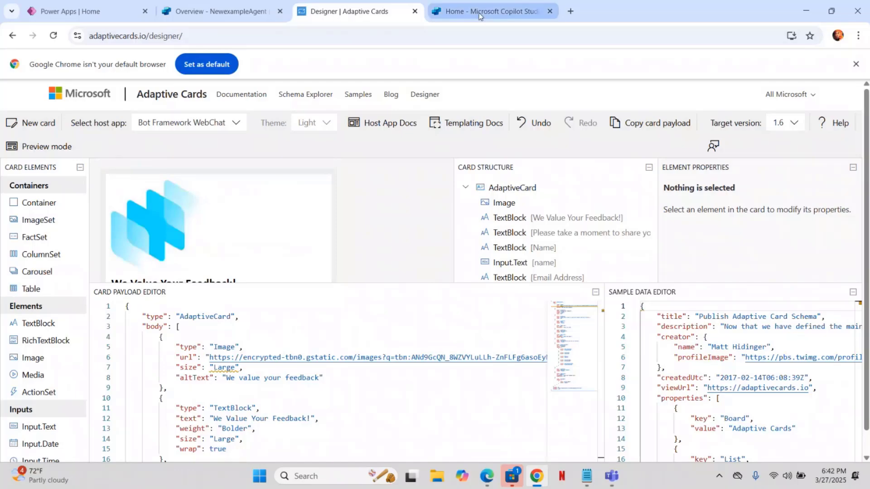
# Step: Switch to Copilot Studio and change the working environment to DevEnv1
pyautogui.click(479, 16)
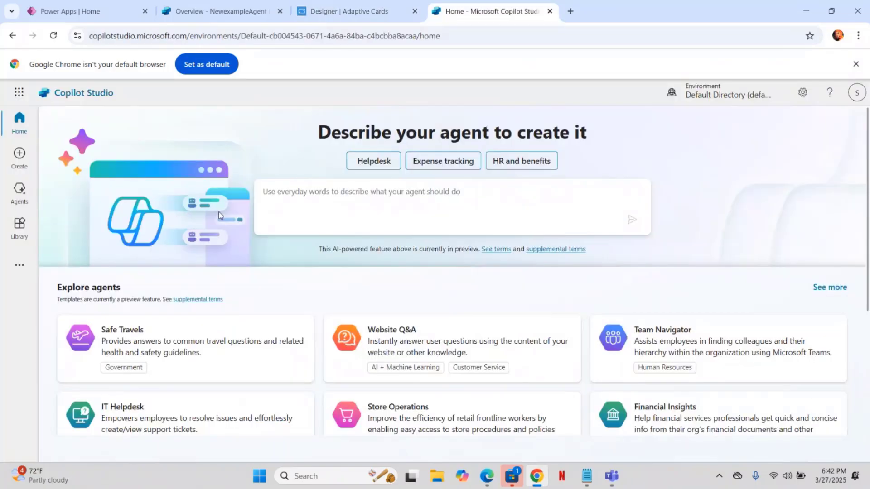
pyautogui.click(19, 192)
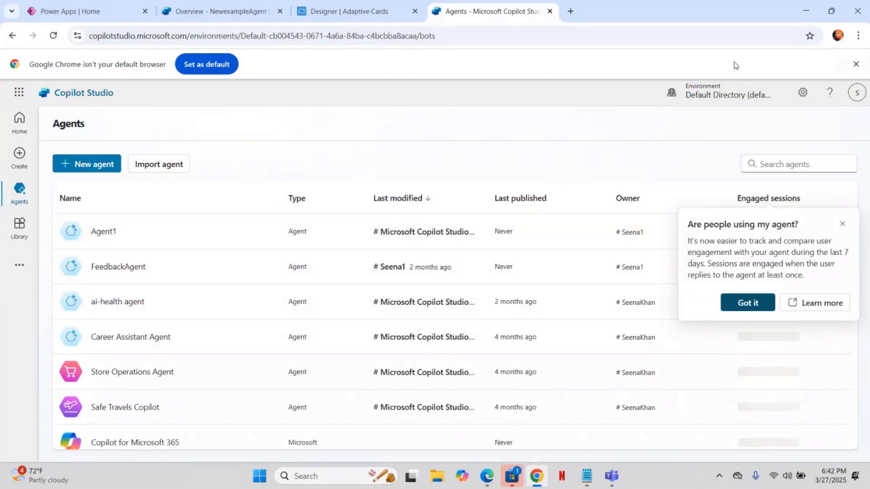
pyautogui.click(732, 93)
pyautogui.click(703, 250)
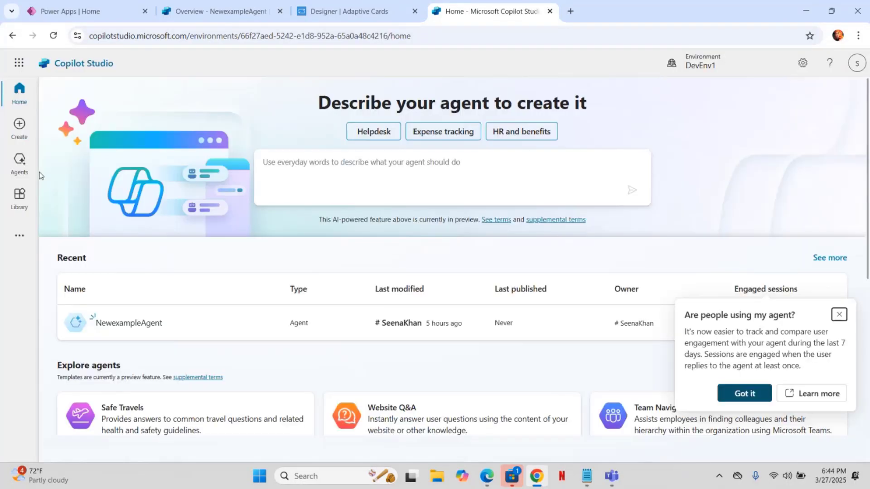
# Step: Start a new agent, skip the conversational setup and name it "Feedback Agent"
pyautogui.click(21, 164)
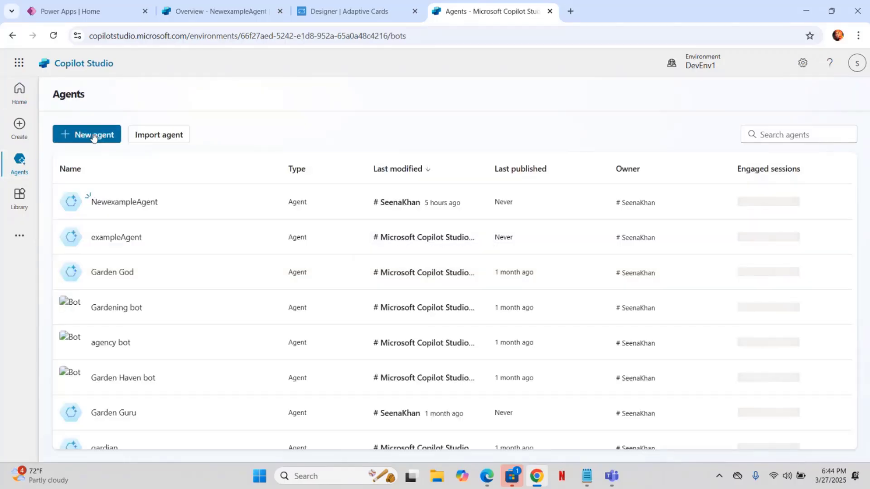
pyautogui.click(94, 137)
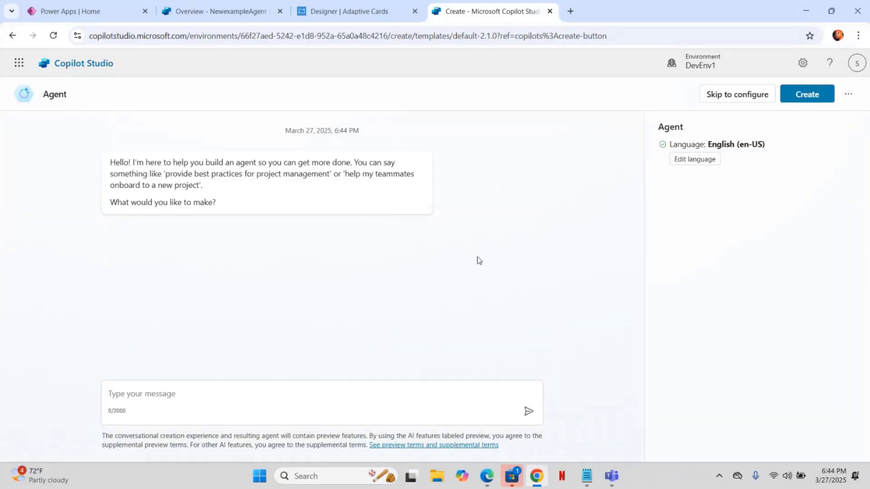
pyautogui.click(738, 95)
pyautogui.click(150, 202)
pyautogui.write('Feedba')
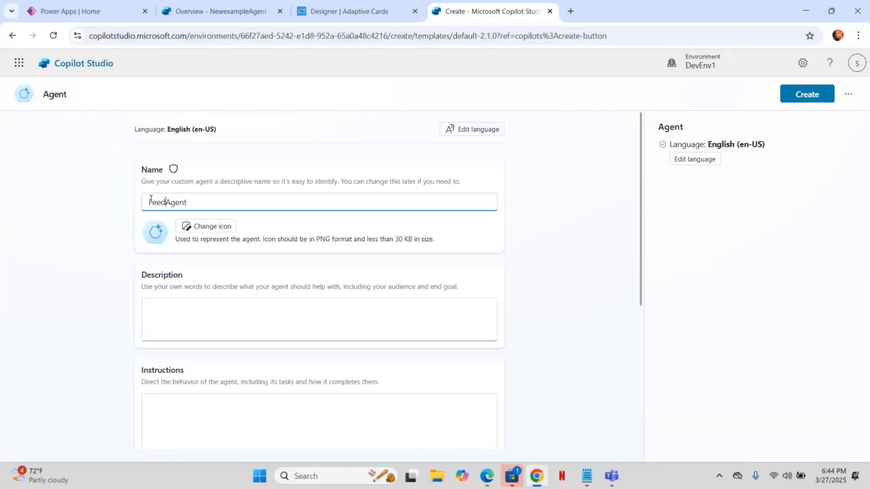
pyautogui.write('ck')
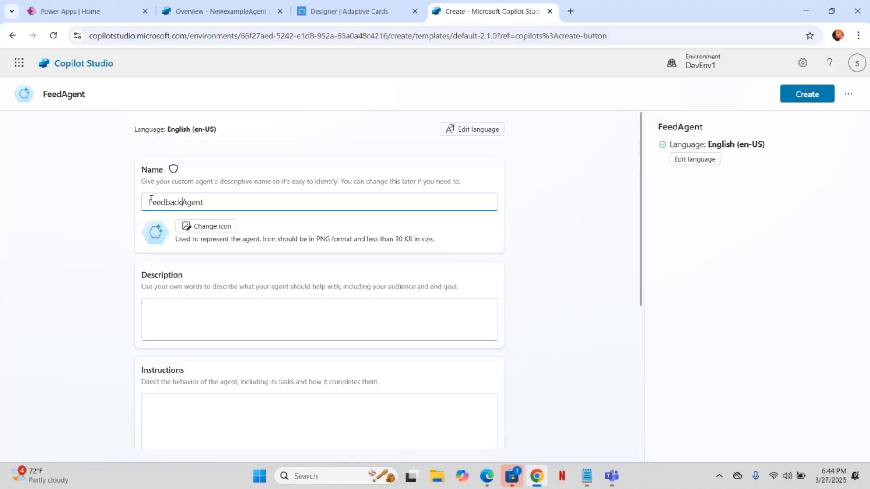
# Step: Copy the description of NewexampleAgent into the new agent's description
pyautogui.scroll(-1, 235, 286)
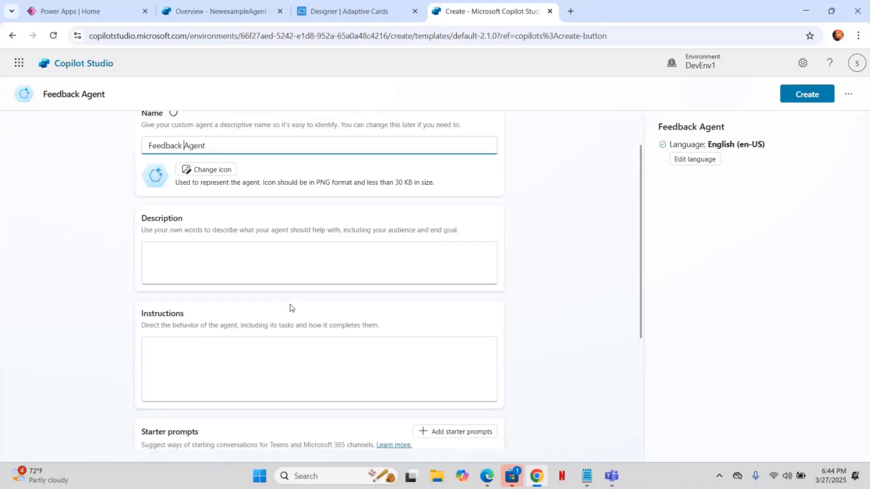
pyautogui.click(161, 251)
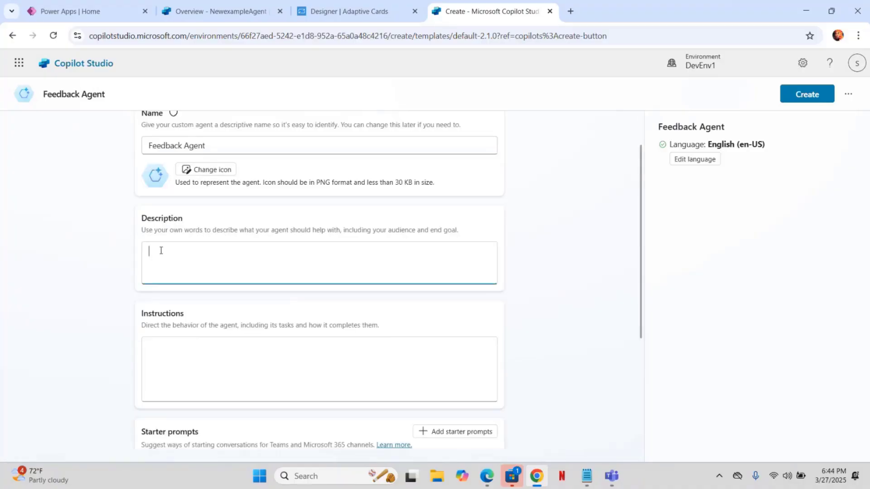
pyautogui.click(221, 9)
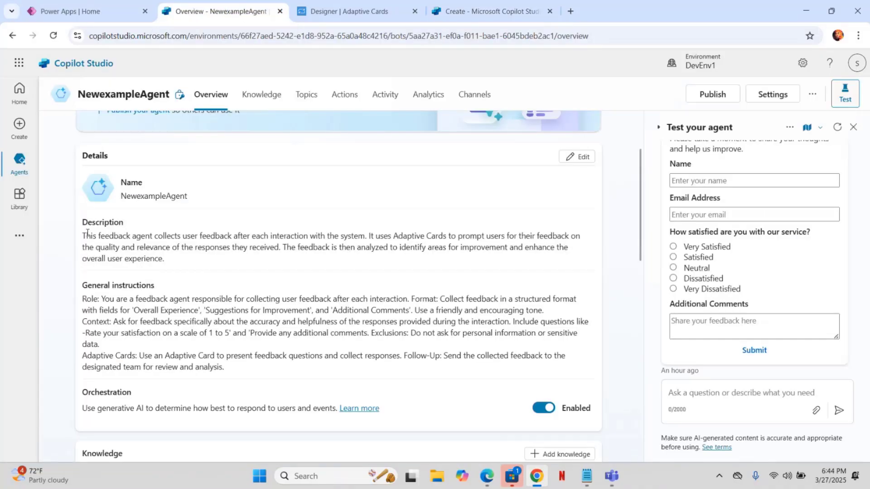
pyautogui.moveTo(84, 233); pyautogui.dragTo(190, 272)
pyautogui.hotkey('ctrl', 'c')
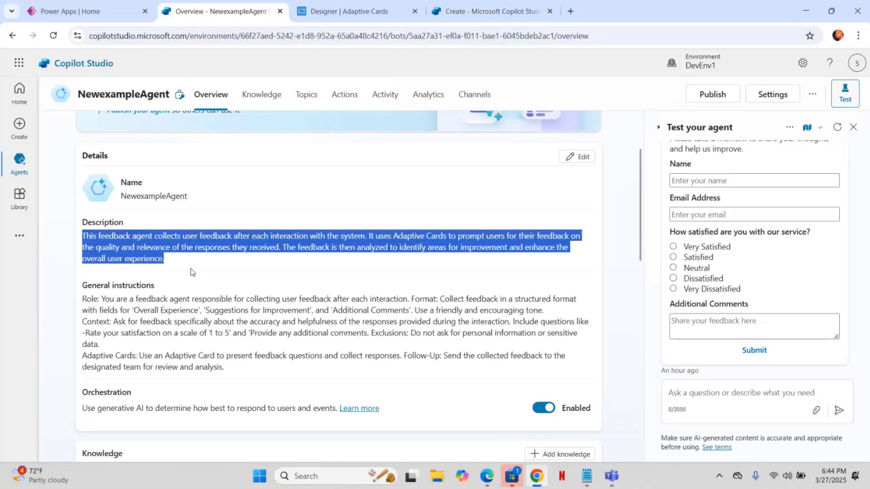
pyautogui.click(482, 11)
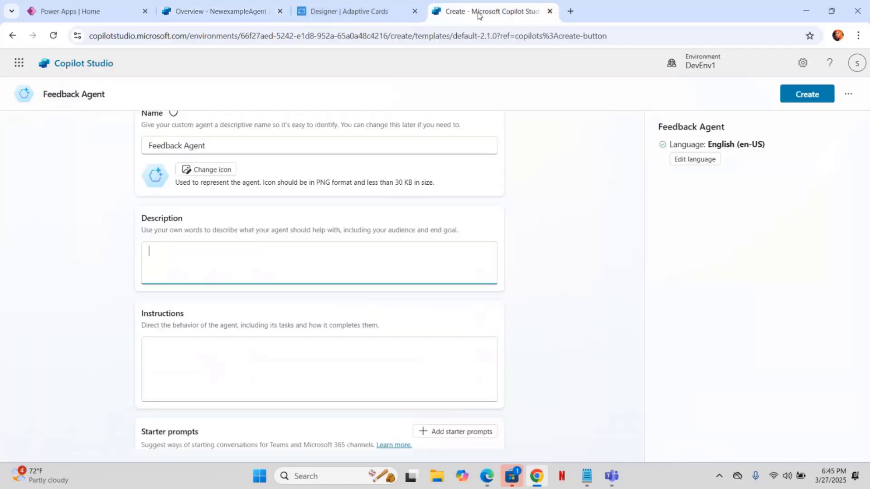
pyautogui.hotkey('ctrl', 'v')
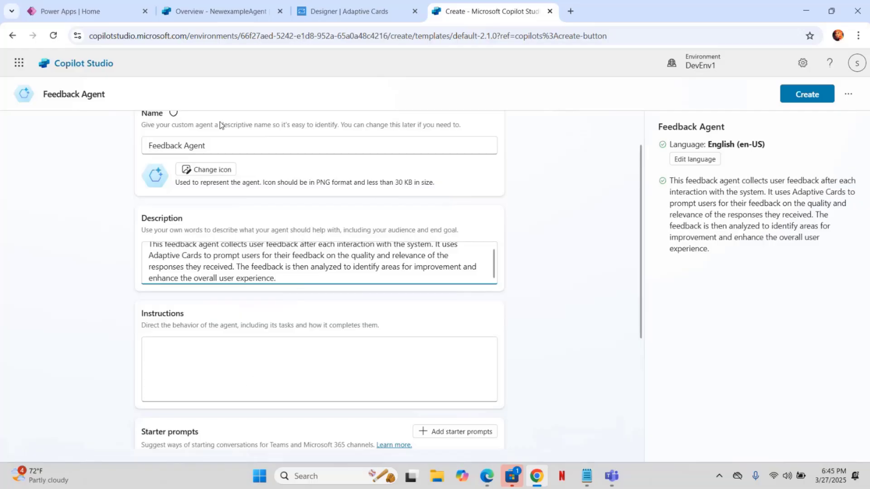
# Step: Copy the complete general instructions of NewexampleAgent into the new agent's instructions
pyautogui.click(234, 14)
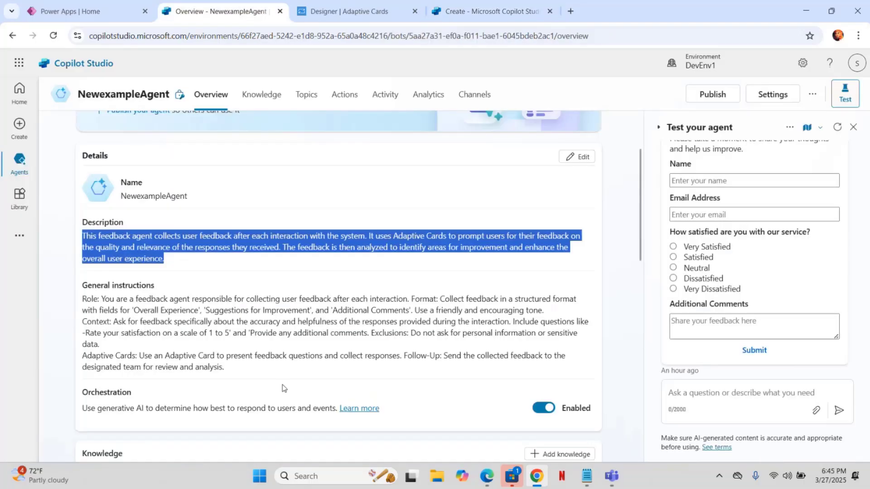
pyautogui.moveTo(81, 299); pyautogui.dragTo(137, 325)
pyautogui.moveTo(494, 356); pyautogui.dragTo(498, 342)
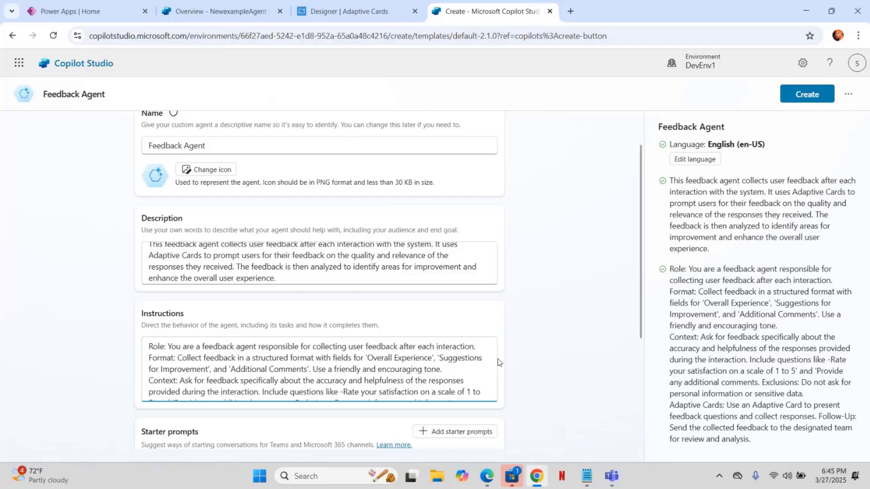
# Step: Insert a line break before "Exclusions:" in the instructions so that it starts on its own line
pyautogui.moveTo(494, 357); pyautogui.dragTo(493, 368)
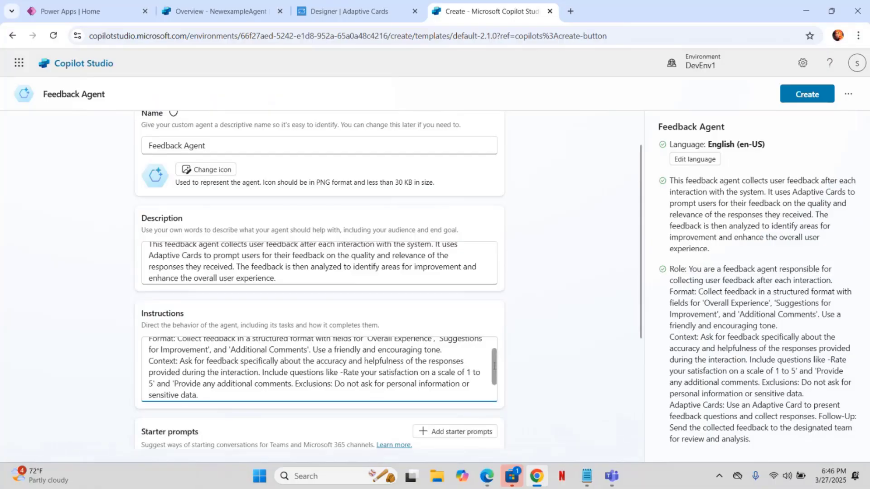
pyautogui.moveTo(494, 368); pyautogui.dragTo(494, 385)
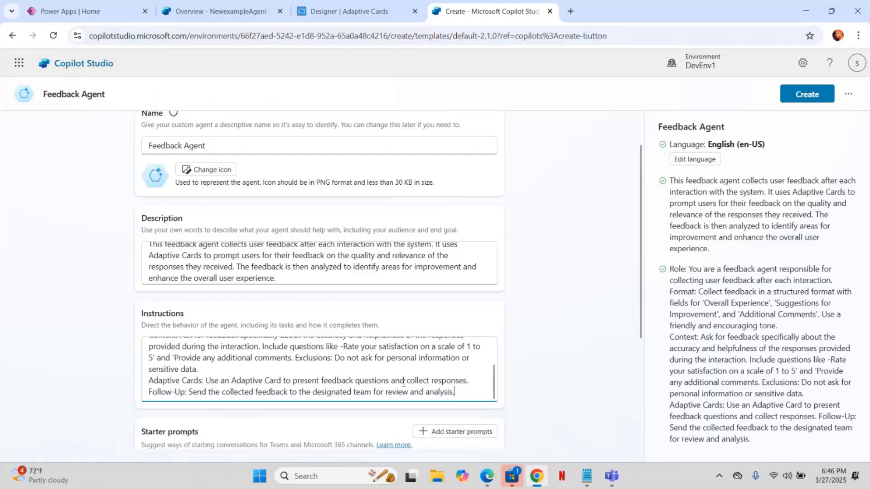
pyautogui.click(295, 358)
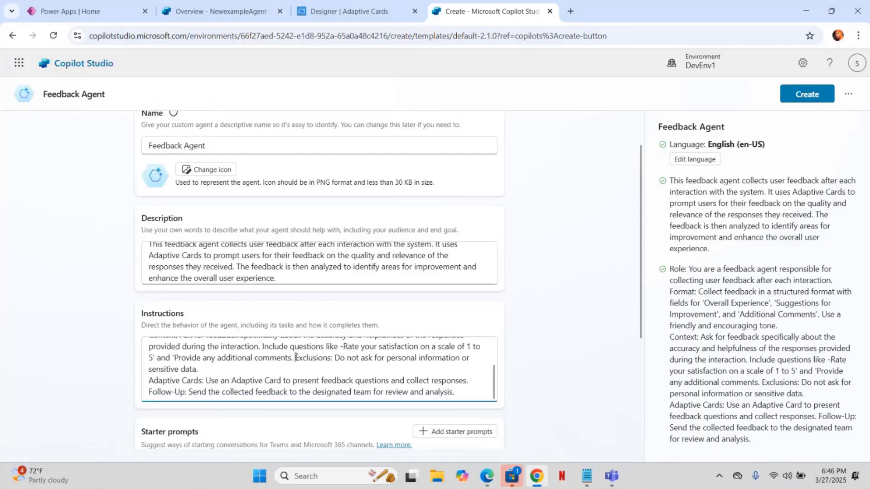
pyautogui.press('Return')
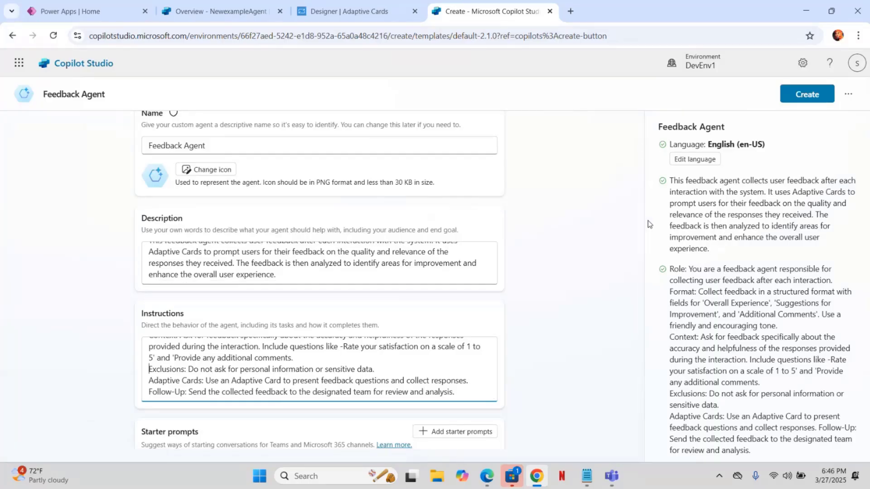
# Step: Create the configured Feedback Agent and open its list of topics
pyautogui.moveTo(640, 216); pyautogui.dragTo(640, 326)
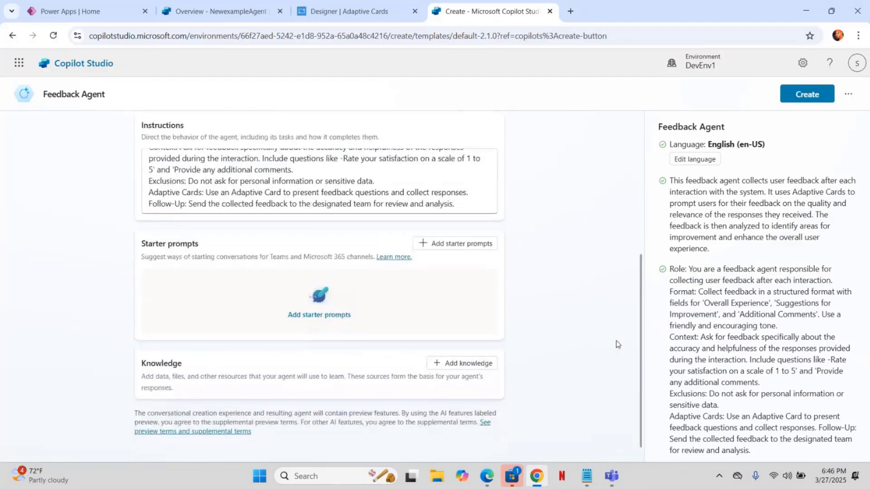
pyautogui.click(807, 94)
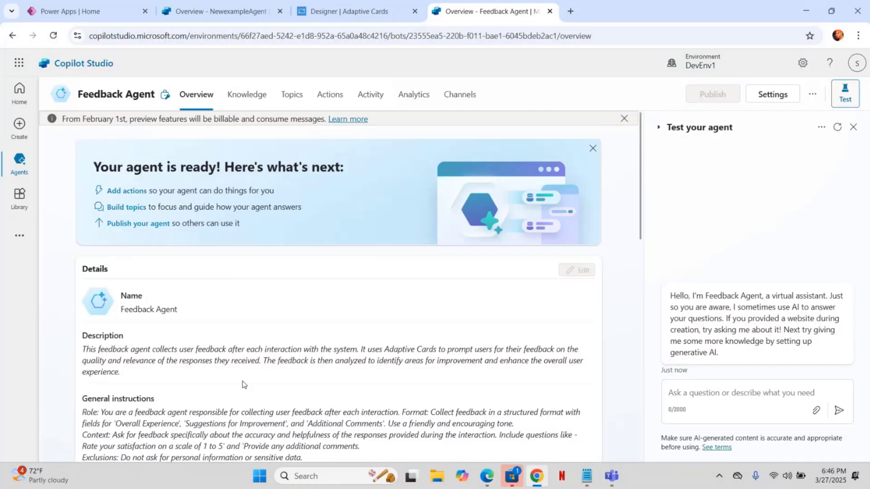
pyautogui.scroll(-3, 246, 313)
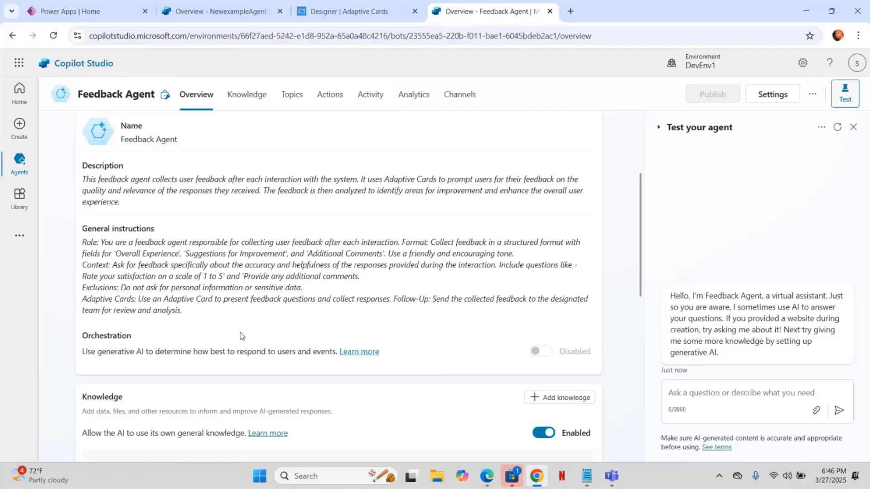
pyautogui.scroll(3, 240, 336)
pyautogui.click(295, 98)
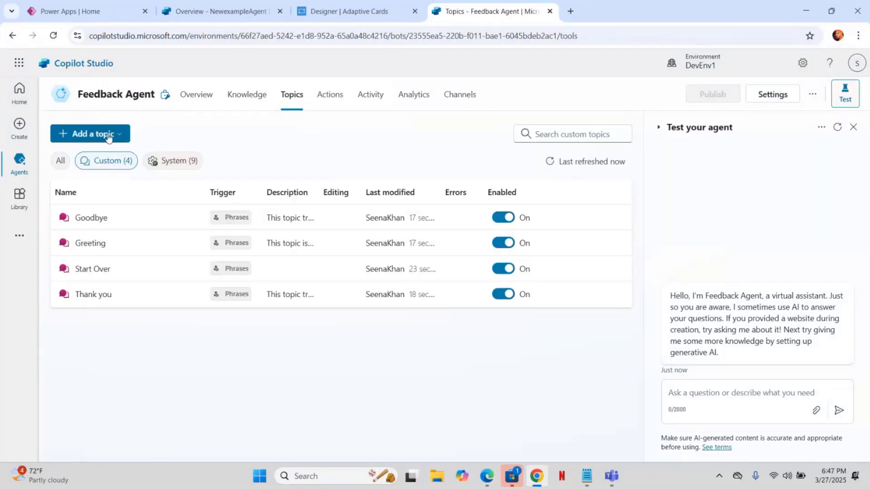
# Step: In the Conversation Start topic, replace the message text after "virtual assistant." with "We hope you had a great experience using our product today. Could you"
pyautogui.click(61, 162)
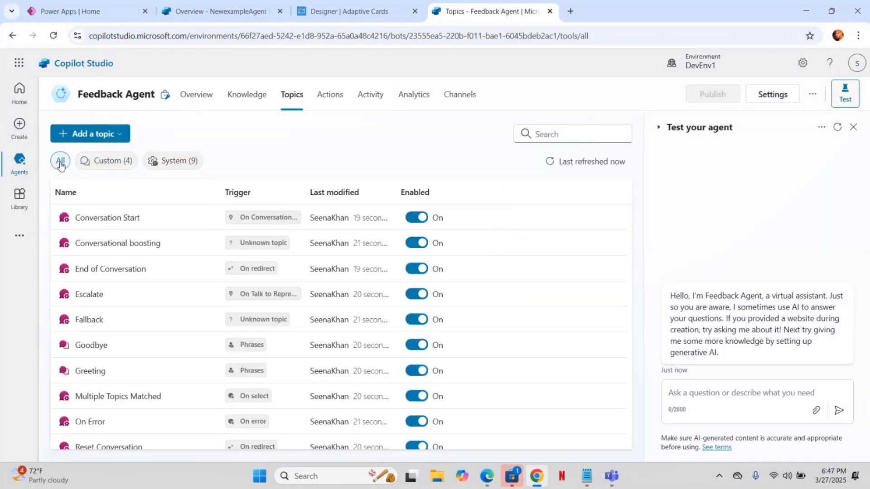
pyautogui.click(132, 219)
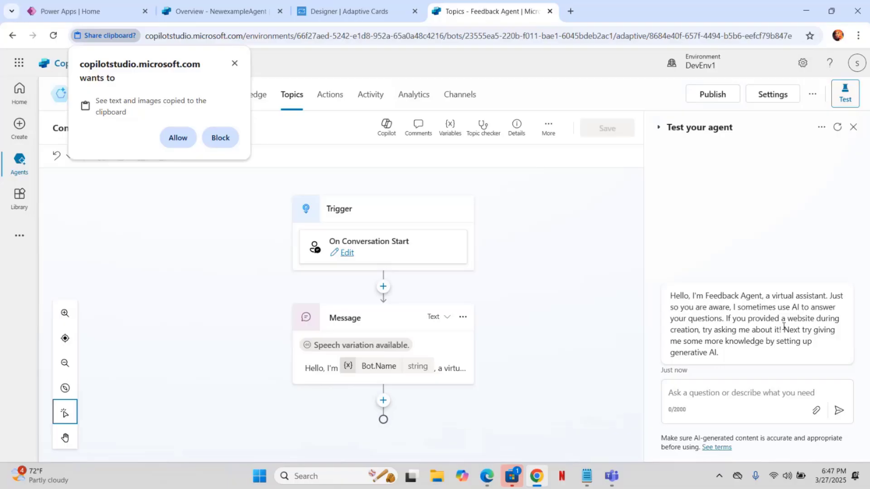
pyautogui.click(445, 369)
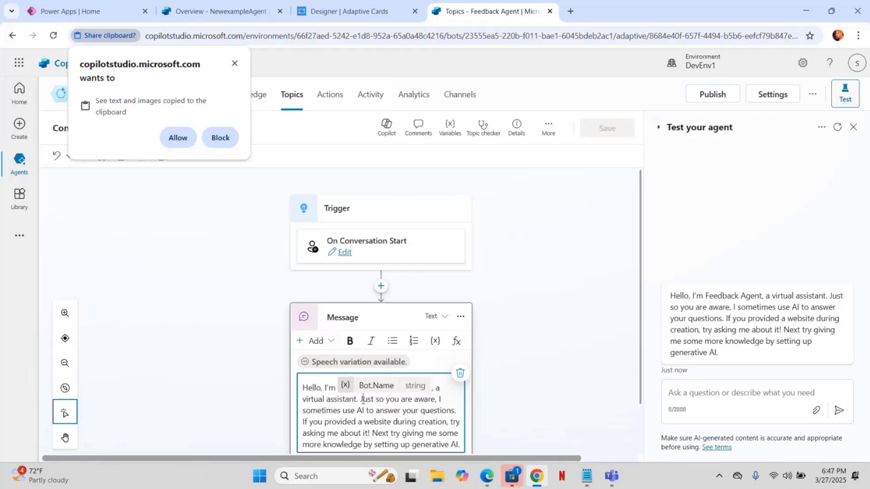
pyautogui.moveTo(363, 400); pyautogui.dragTo(463, 433)
pyautogui.click(464, 427)
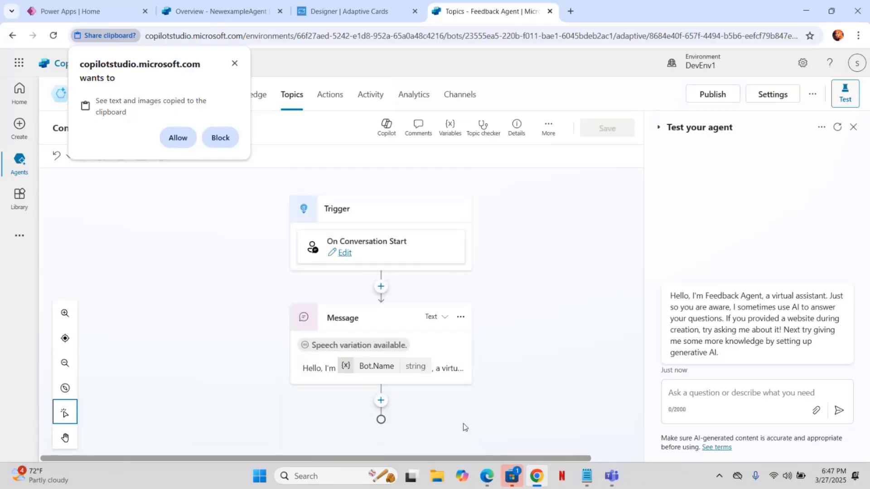
pyautogui.write('We ha')
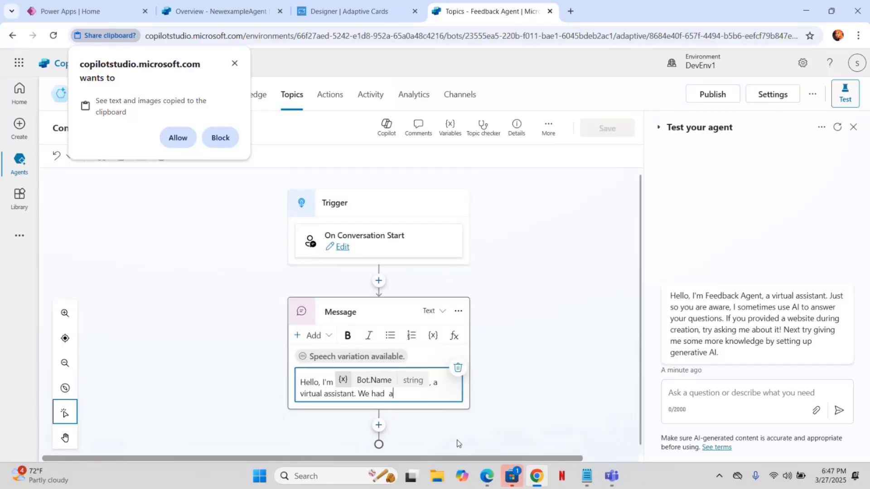
pyautogui.write('d a')
pyautogui.press('BackSpace')
pyautogui.press('BackSpace')
pyautogui.press('BackSpace')
pyautogui.press('BackSpace')
pyautogui.press('BackSpace')
pyautogui.write('hope you had a great experience  using our ')
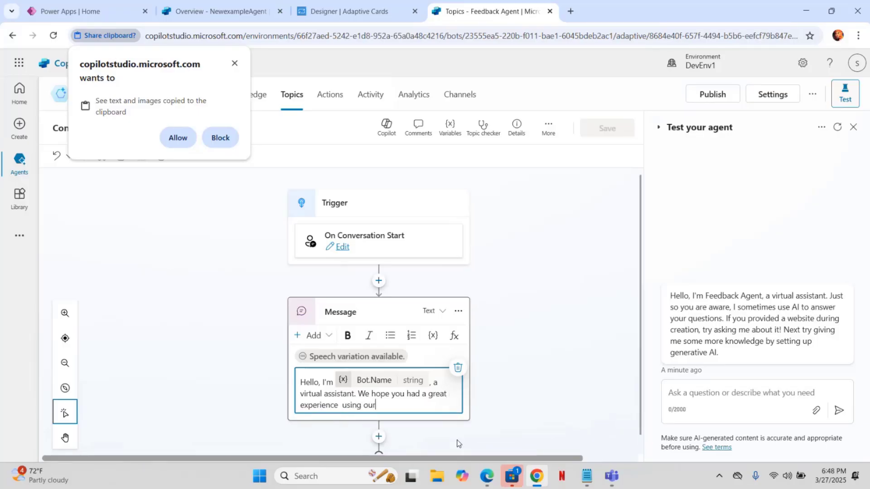
pyautogui.write('product today. Could yoou')
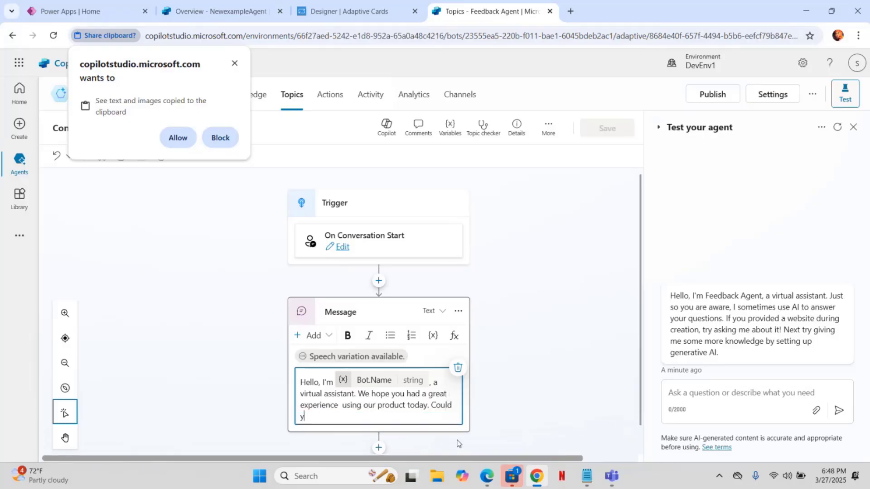
# Step: Complete the question "Could you please take a moment to share your experience with us?" and add "Here is the form for it."
pyautogui.press('BackSpace')
pyautogui.press('BackSpace')
pyautogui.write('u please take a moment to share t')
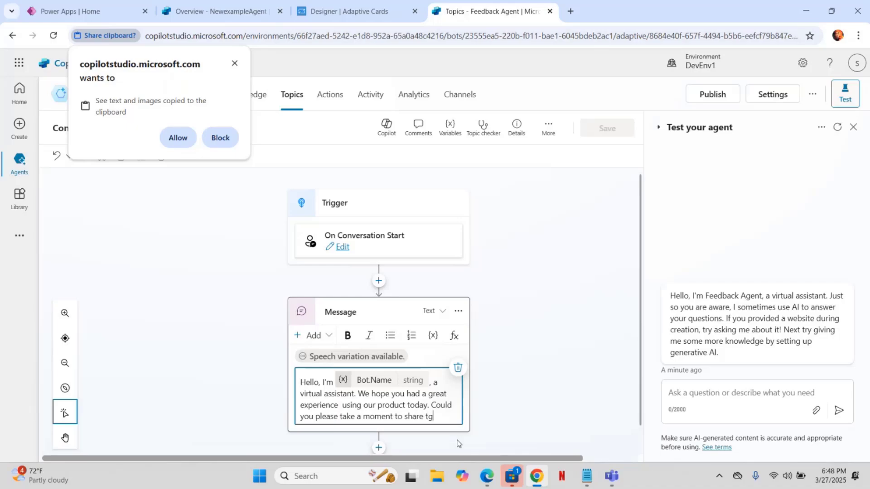
pyautogui.write('g')
pyautogui.press('BackSpace')
pyautogui.press('BackSpace')
pyautogui.write('your experience with us? Here is')
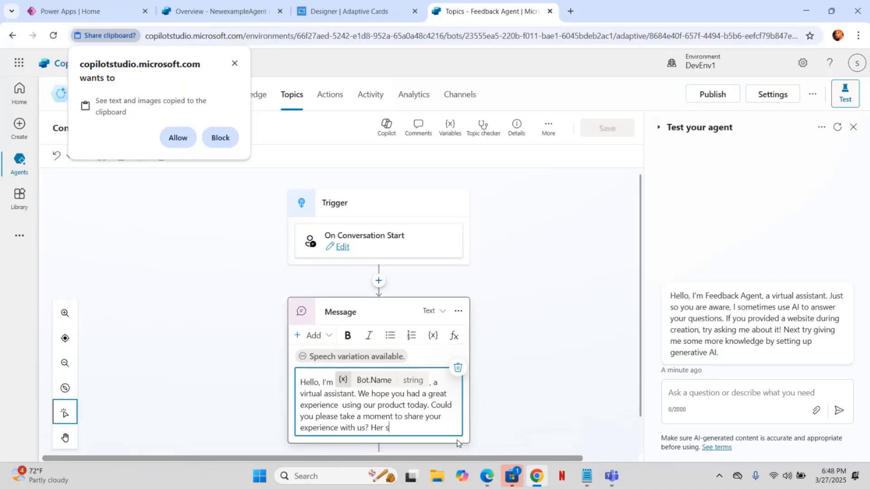
pyautogui.write(' the form for it.')
# Step: Add an Ask with adaptive card node directly after the greeting message
pyautogui.scroll(-1, 512, 292)
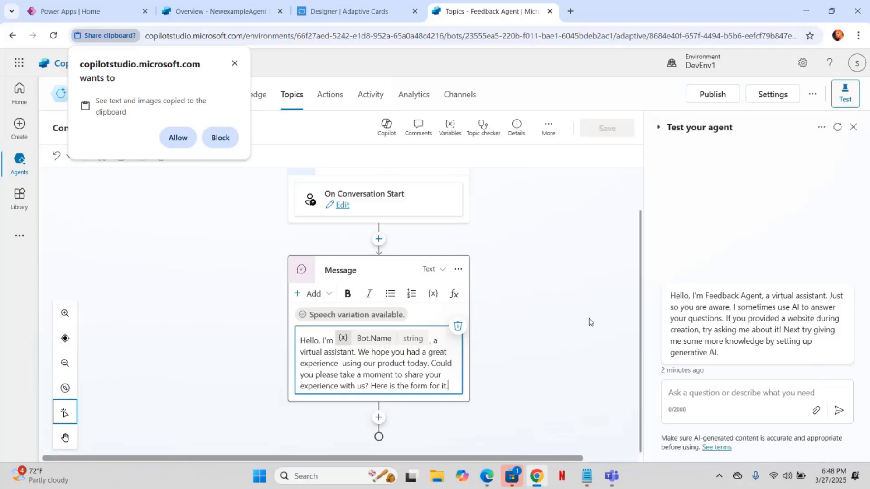
pyautogui.click(379, 417)
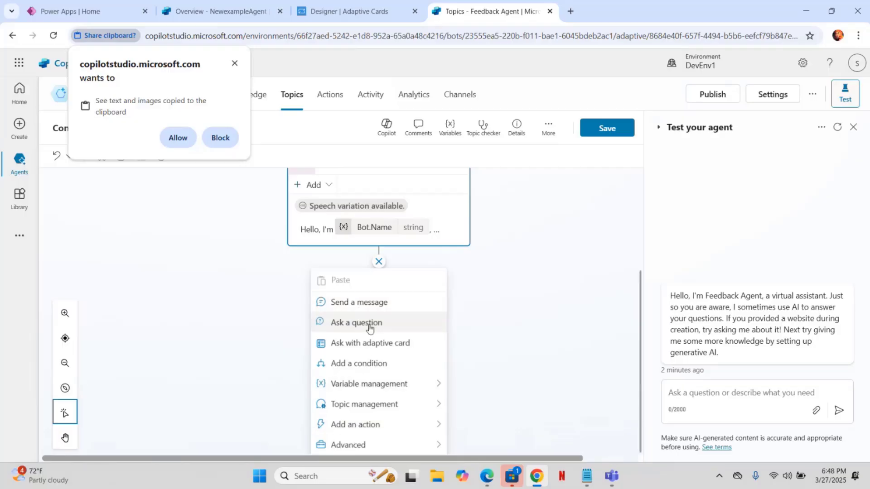
pyautogui.click(385, 347)
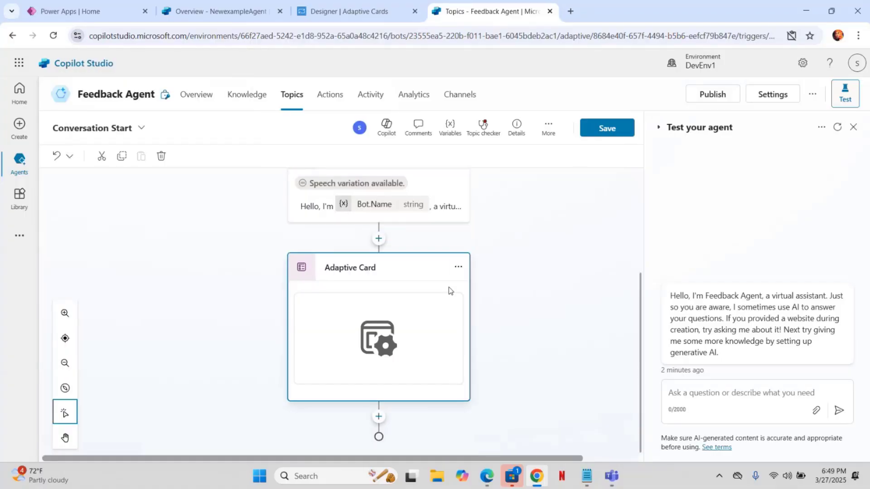
# Step: Copy the feedback form's complete JSON from the Adaptive Cards Designer into the new card node and save the topic
pyautogui.click(342, 9)
pyautogui.moveTo(127, 305); pyautogui.dragTo(347, 458)
pyautogui.hotkey('ctrl', 'c')
pyautogui.hotkey('ctrl', 'Tab')
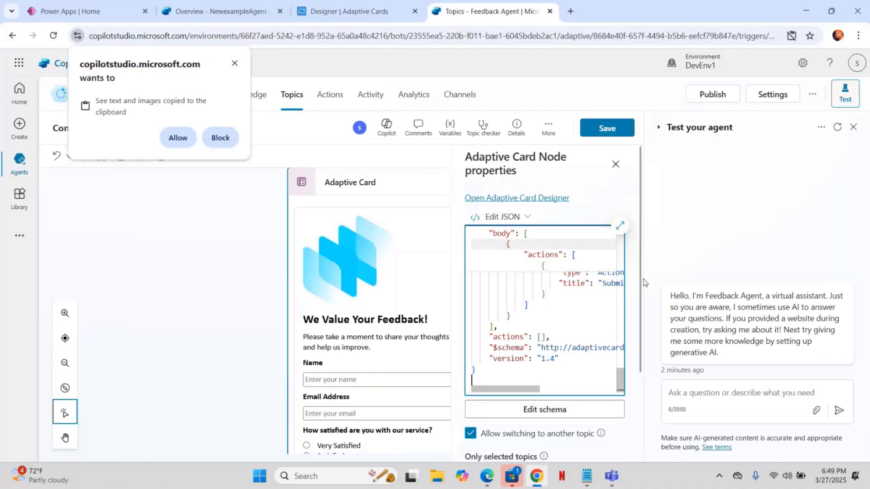
pyautogui.click(607, 128)
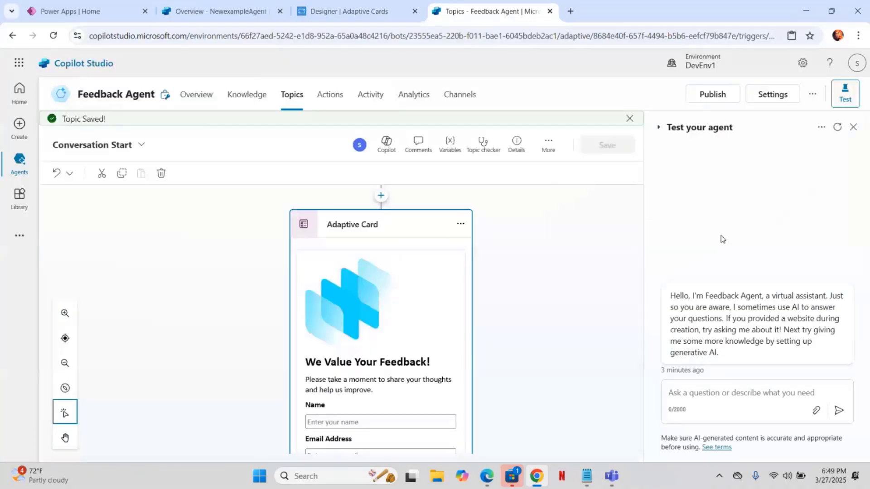
# Step: Restart the test conversation and examine the greeting and the whole feedback form
pyautogui.click(838, 128)
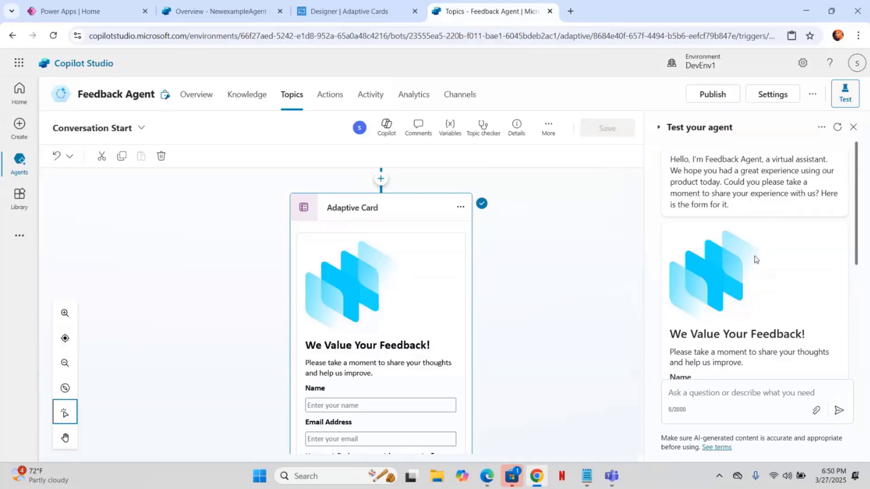
pyautogui.scroll(-1, 755, 258)
pyautogui.scroll(-3, 775, 288)
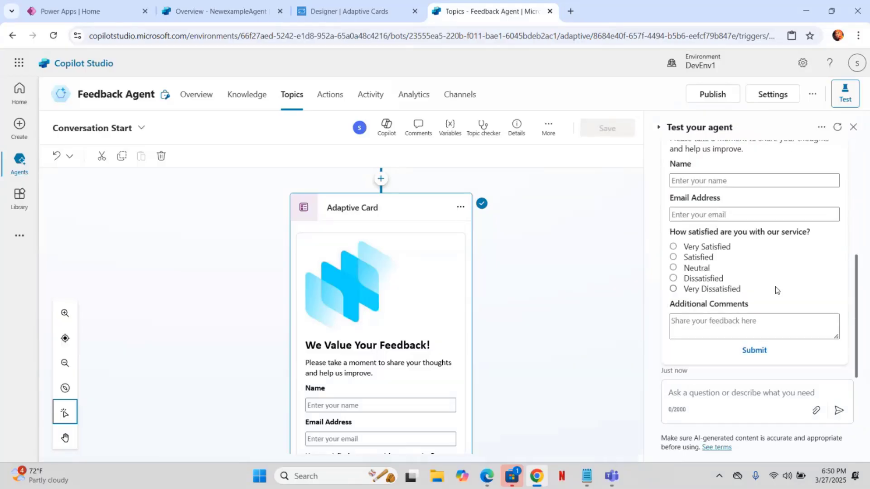
# Step: Make the card's output variables actionSubmitId, comments, email, name and satisfaction global, and save the topic
pyautogui.scroll(-4, 485, 296)
pyautogui.scroll(-5, 485, 303)
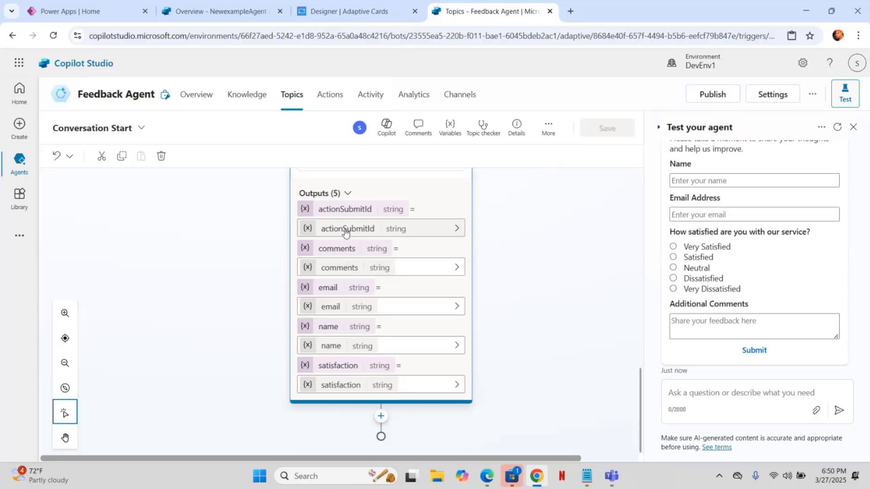
pyautogui.click(345, 229)
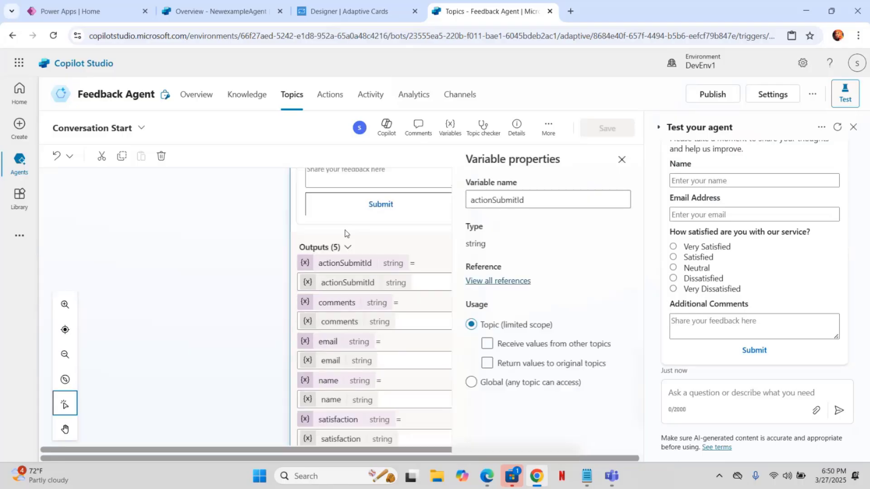
pyautogui.click(471, 382)
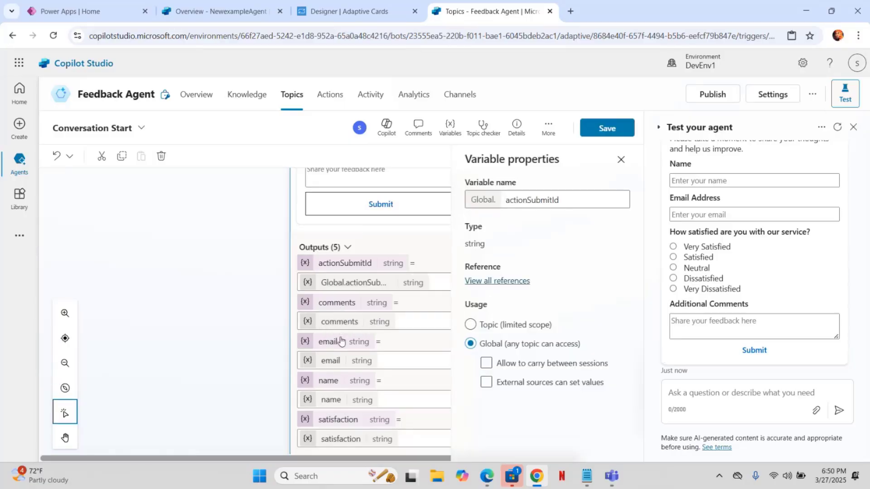
pyautogui.click(337, 323)
pyautogui.click(330, 361)
pyautogui.click(471, 383)
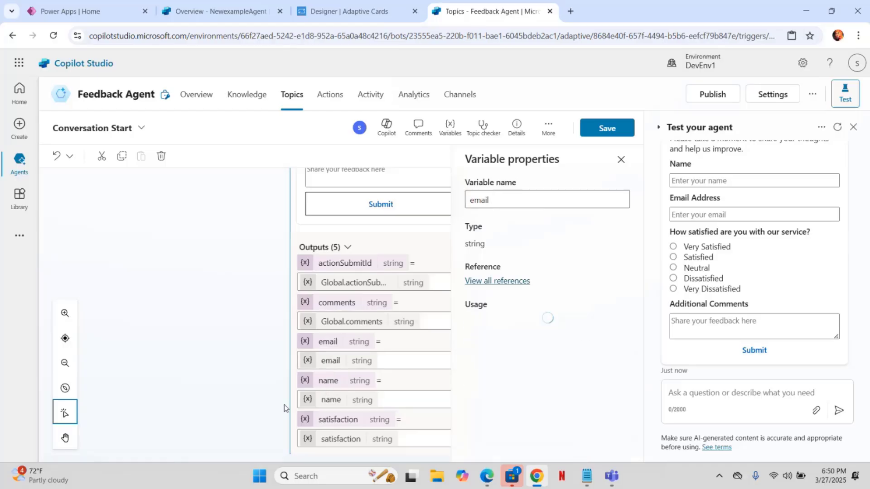
pyautogui.click(331, 399)
pyautogui.click(478, 385)
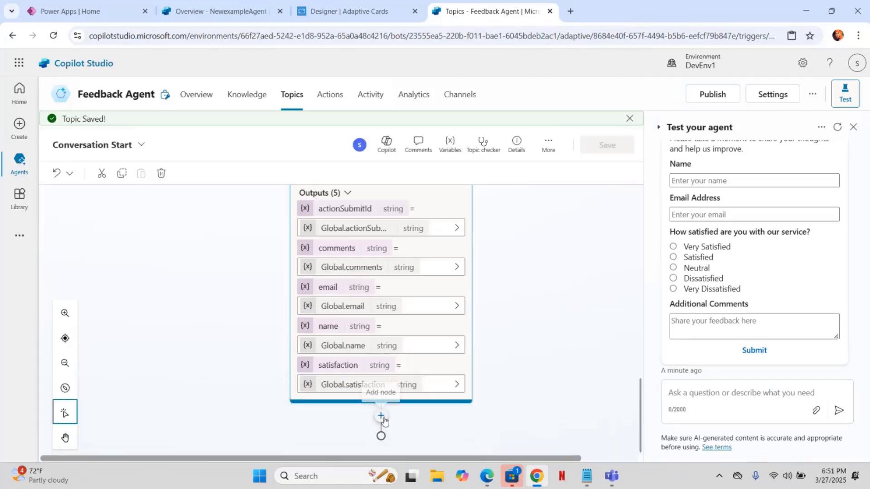
# Step: Create a new Power Automate flow as the action following the Adaptive Card node
pyautogui.click(381, 416)
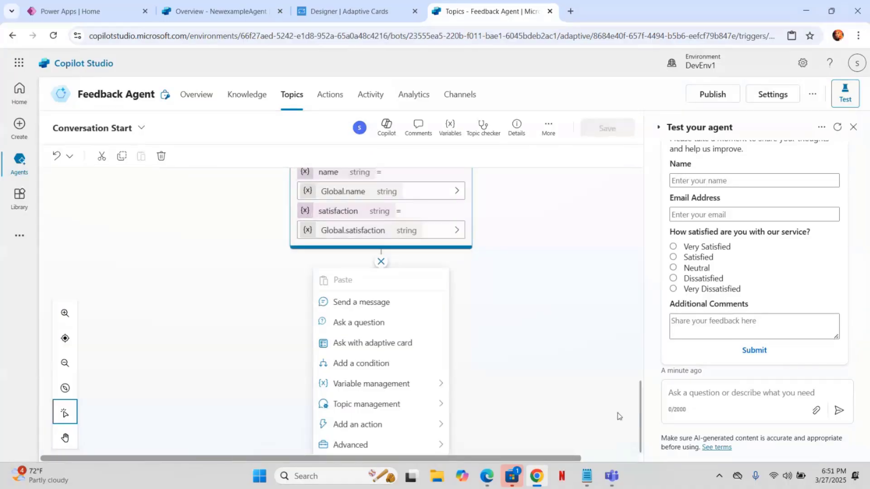
pyautogui.click(358, 430)
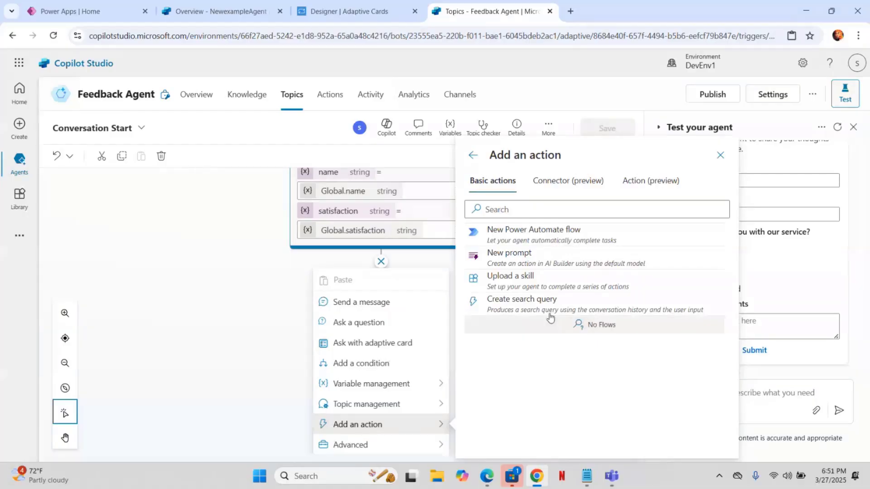
pyautogui.click(523, 234)
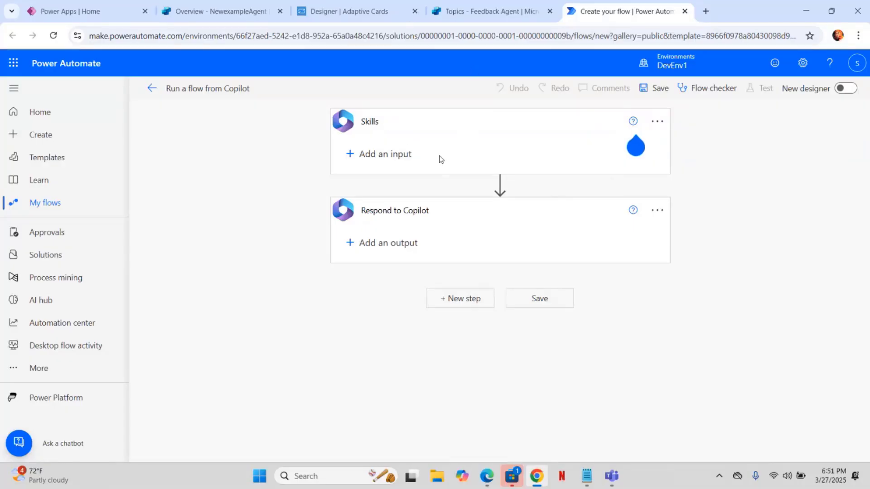
# Step: Add a text input called "name" and an email input called "email" to the flow's Skills trigger
pyautogui.click(404, 155)
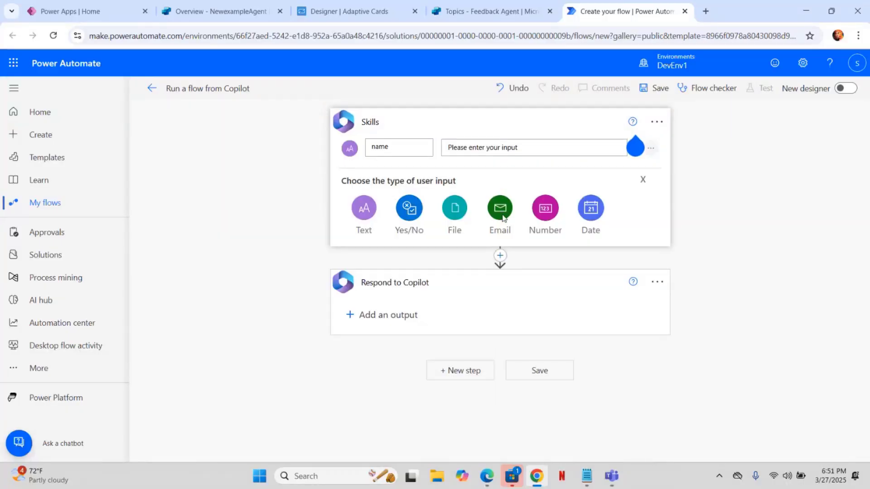
pyautogui.click(502, 215)
pyautogui.doubleClick(401, 187)
pyautogui.write('email')
# Step: Add two more text inputs called "comments" and "satisfaction" to the Skills trigger
pyautogui.click(403, 238)
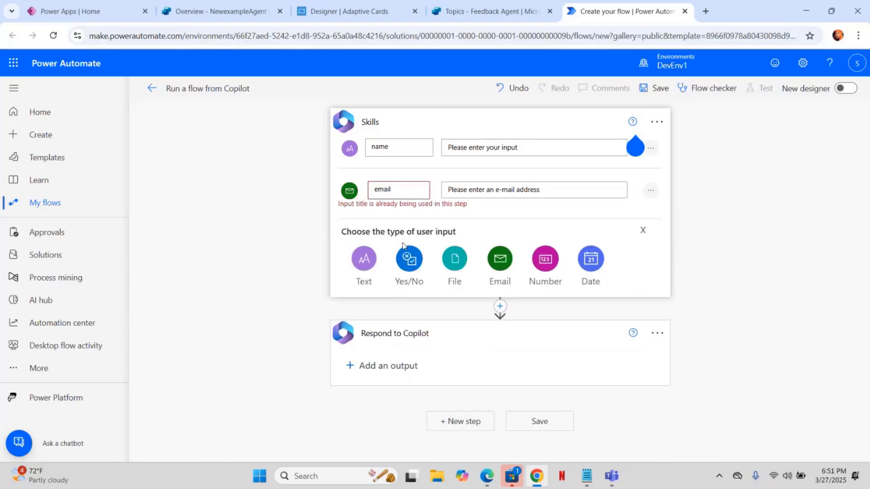
pyautogui.click(367, 265)
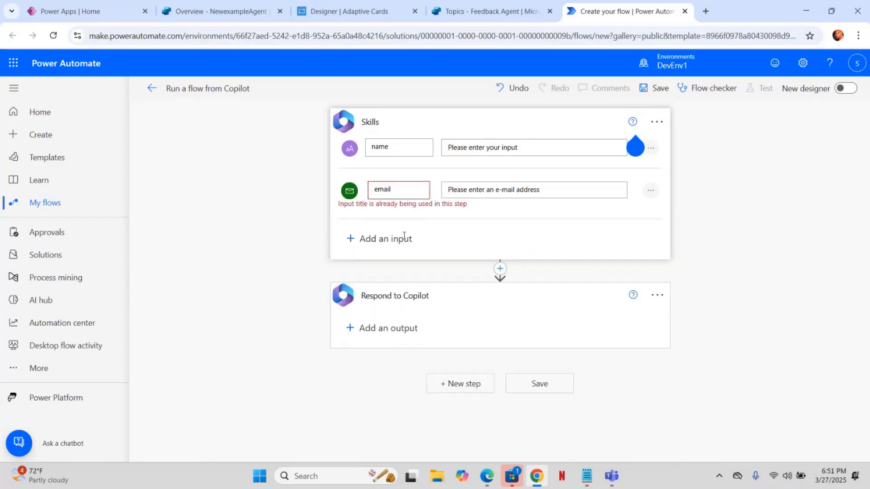
pyautogui.write('comments')
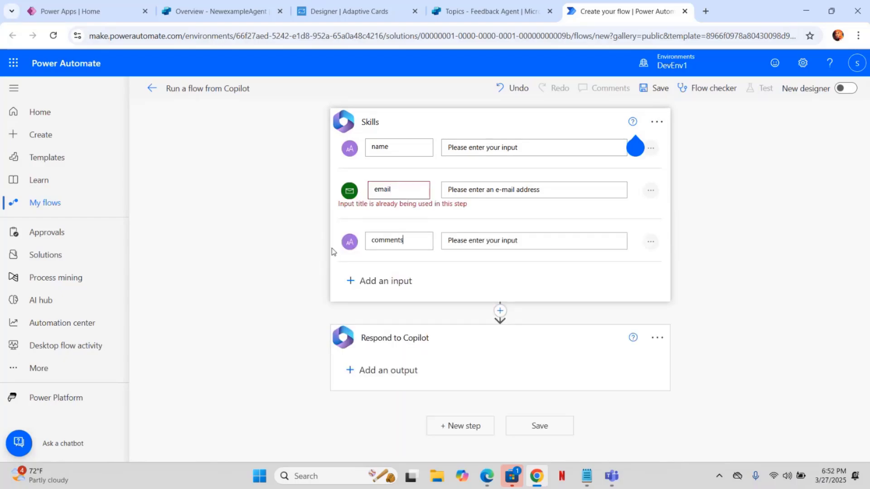
pyautogui.click(398, 281)
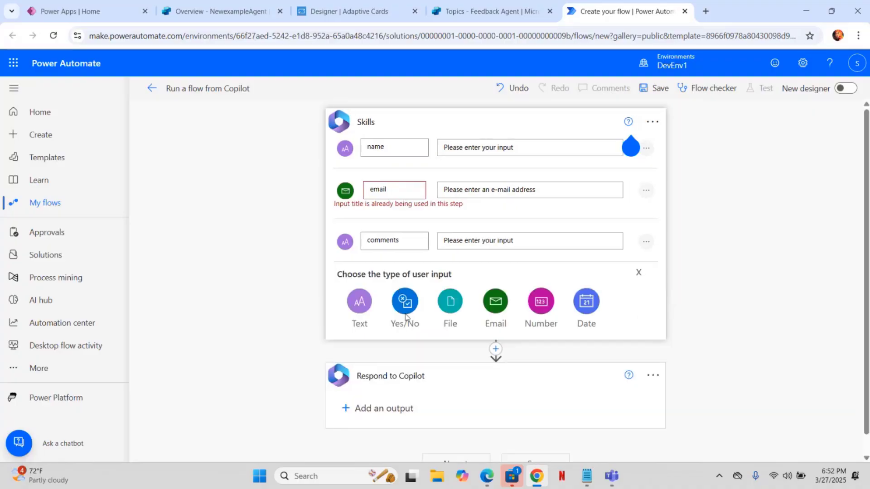
pyautogui.click(364, 313)
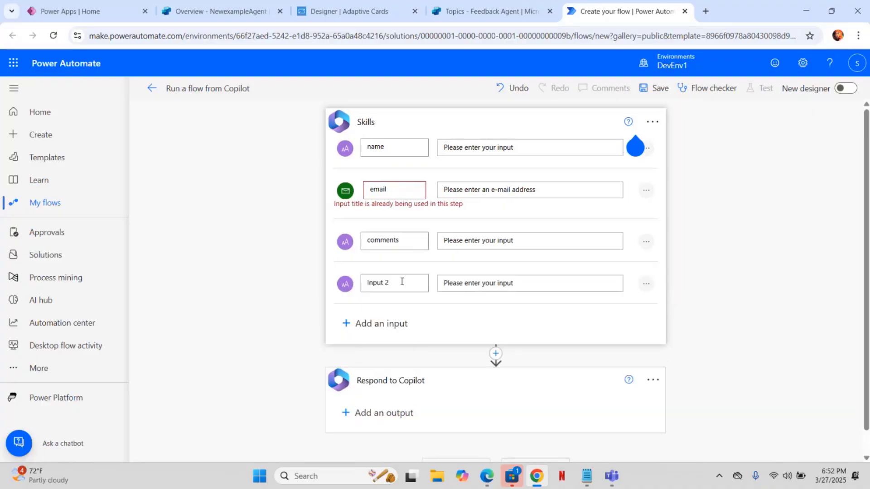
pyautogui.moveTo(402, 282); pyautogui.dragTo(340, 291)
pyautogui.write('satis')
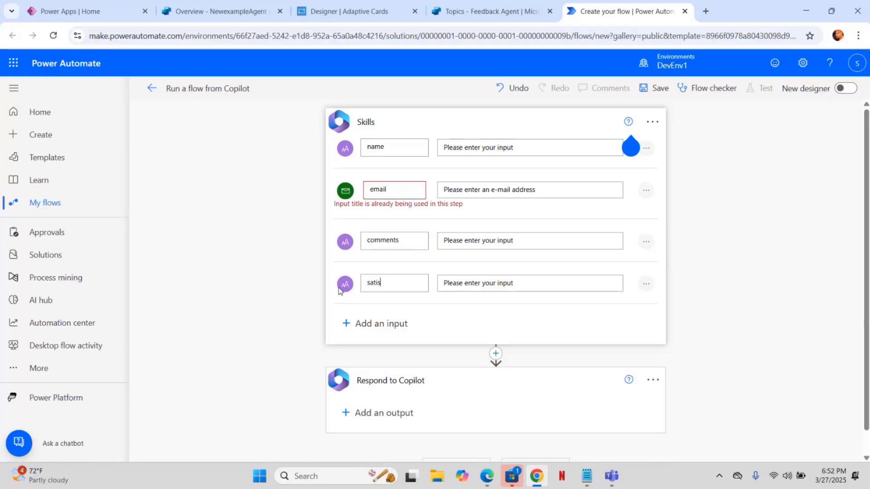
pyautogui.write('faction')
# Step: Insert an Office 365 Outlook "Send an email (V2)" action between the Skills trigger and Respond to Copilot
pyautogui.click(495, 353)
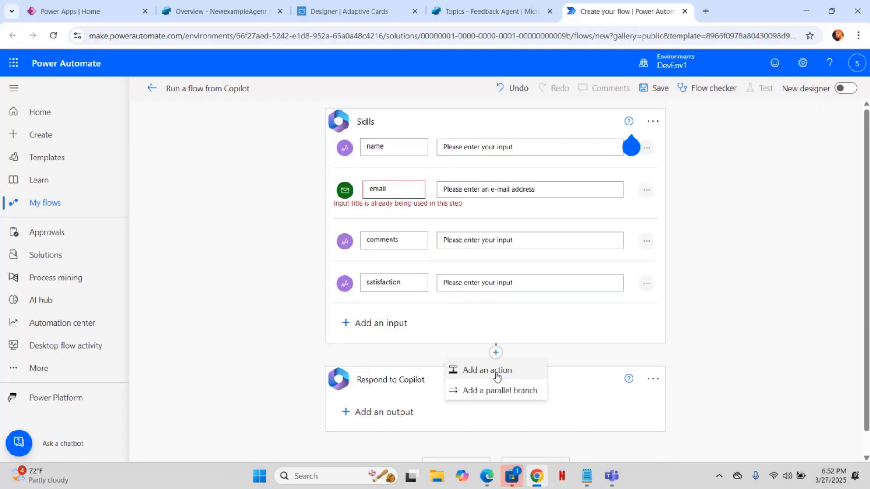
pyautogui.click(494, 121)
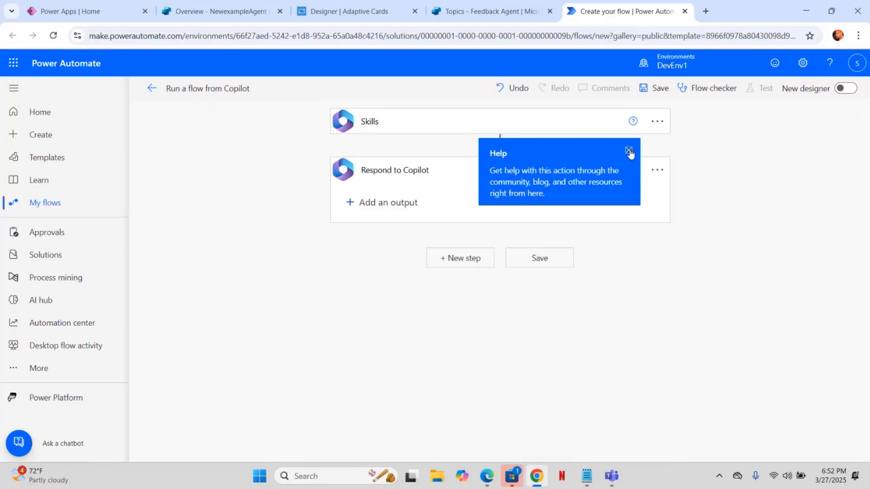
pyautogui.click(629, 151)
pyautogui.click(500, 144)
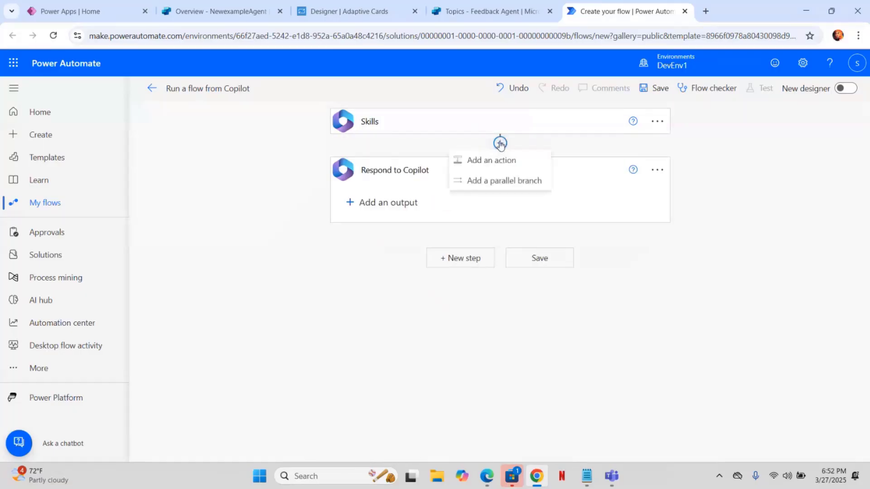
pyautogui.click(491, 160)
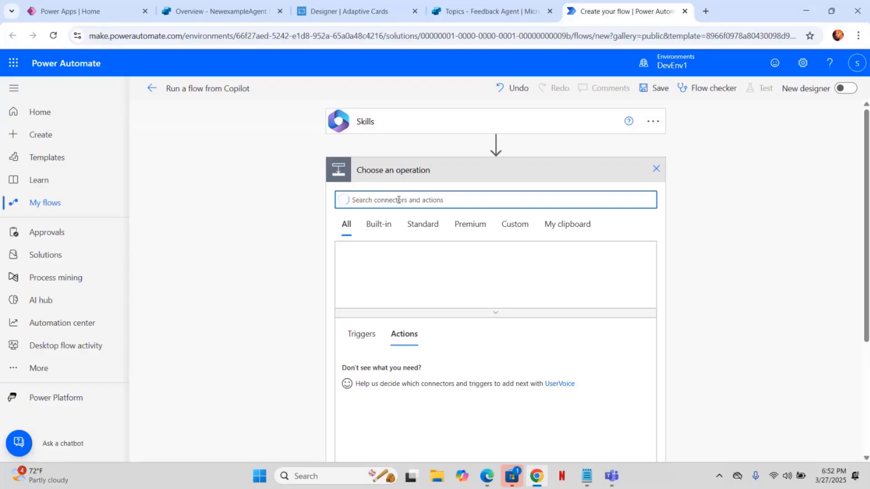
pyautogui.write('send')
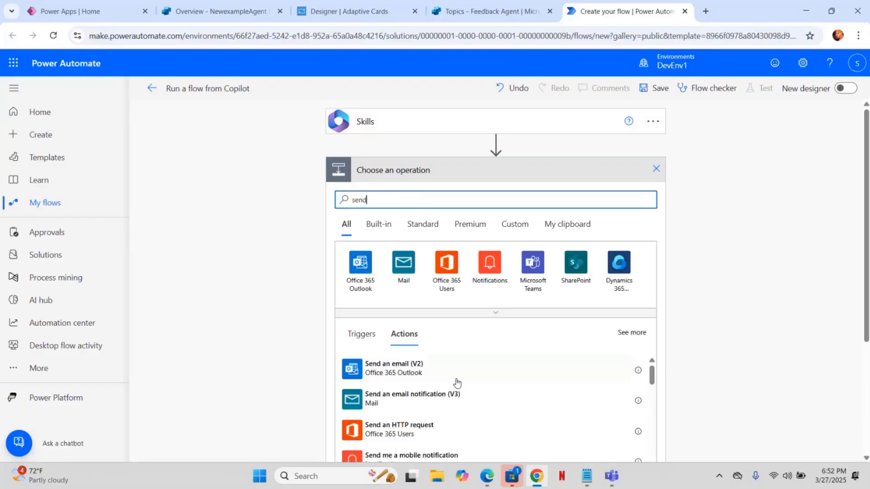
pyautogui.click(404, 376)
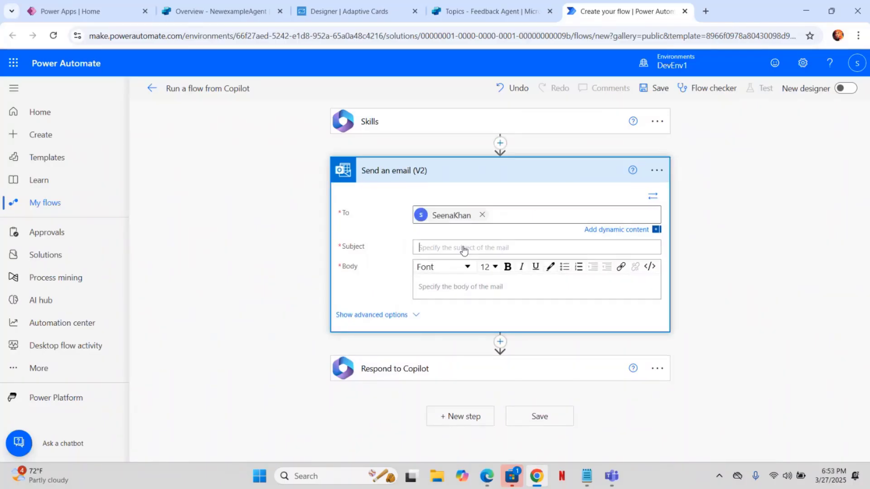
# Step: Set the email subject to "Feedback from the agent" and begin the body with "Hello everyone," and "Please find your feedback here:"
pyautogui.click(462, 247)
pyautogui.write('Feedback from th')
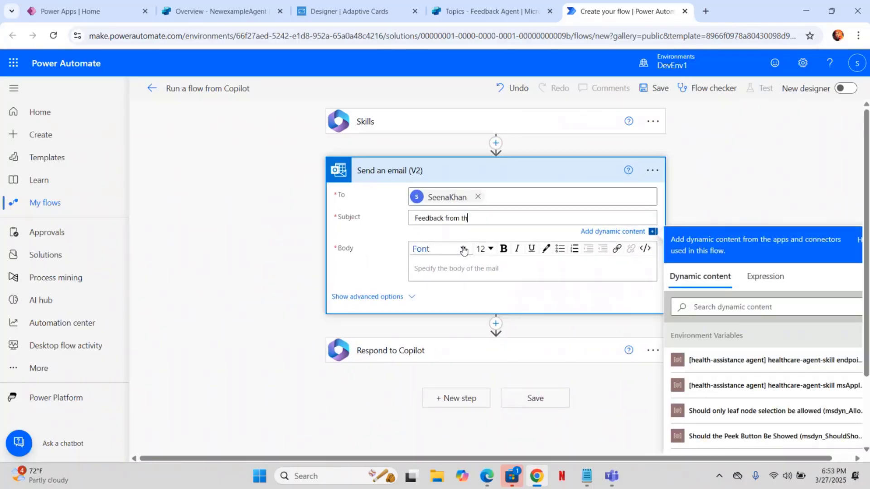
pyautogui.write('e agent')
pyautogui.click(464, 268)
pyautogui.write('Hello everyone,  Please find your feedback here:')
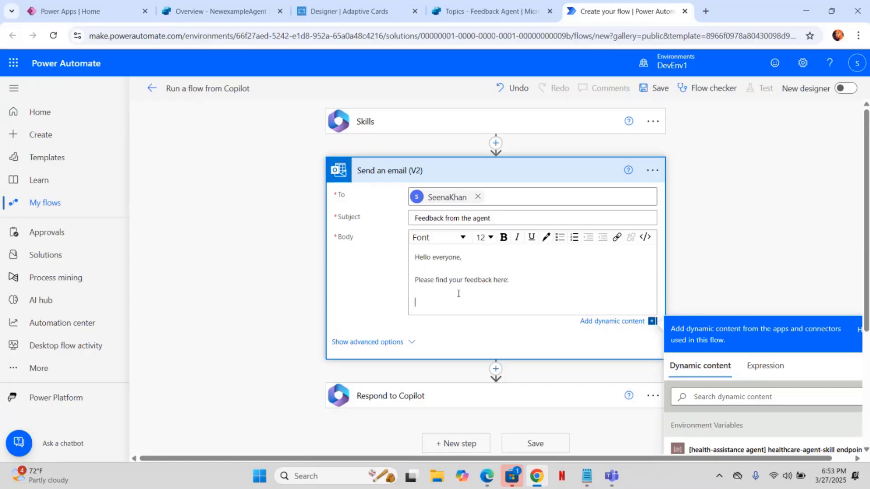
# Step: Add Name, Email, Satisfaction and Comments lines with their matching Skills dynamic values to the body, and sign off "Thanks & Regards", "Feedback Agent"
pyautogui.write('Name :')
pyautogui.click(651, 323)
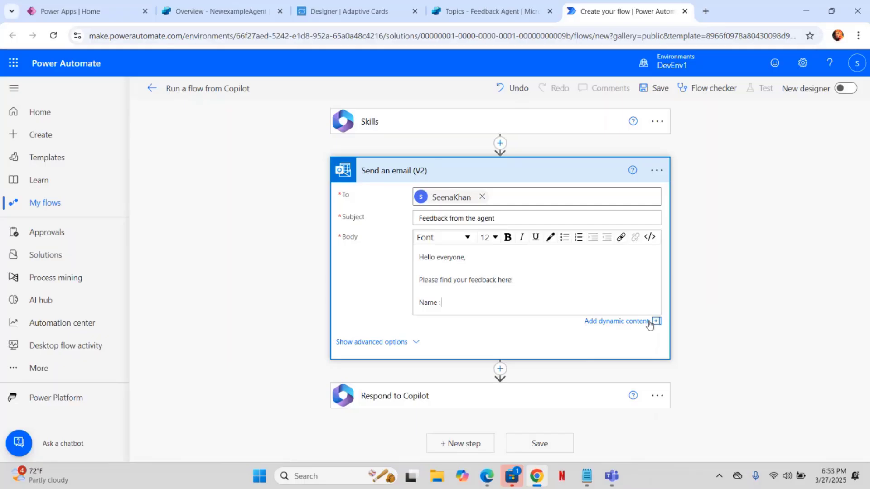
pyautogui.click(651, 323)
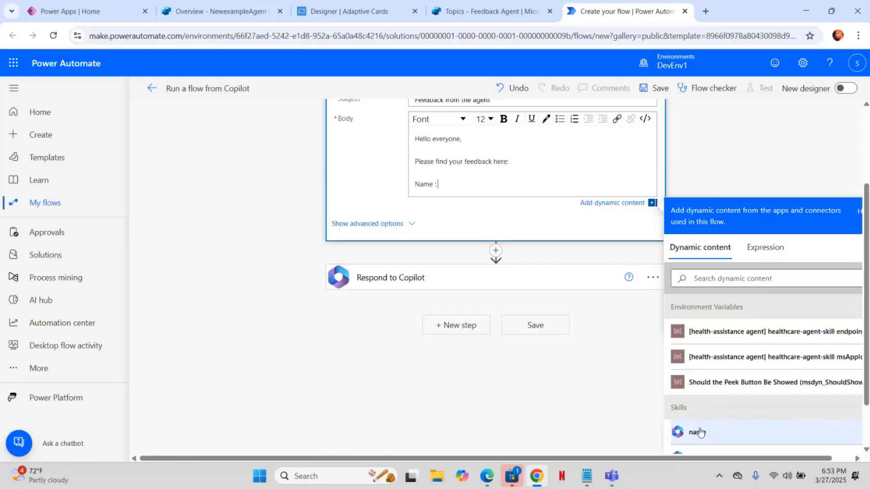
pyautogui.click(700, 433)
pyautogui.press('Return')
pyautogui.write('E')
pyautogui.write('mail : Email')
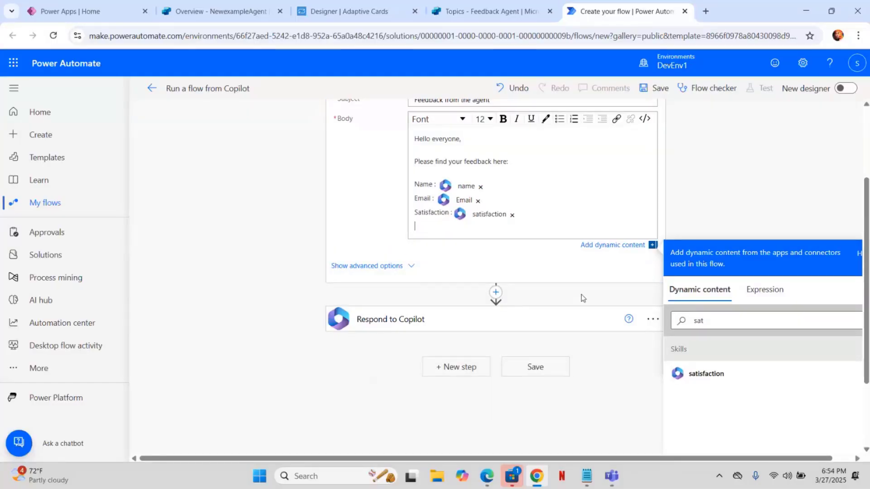
pyautogui.write('omments : comments')
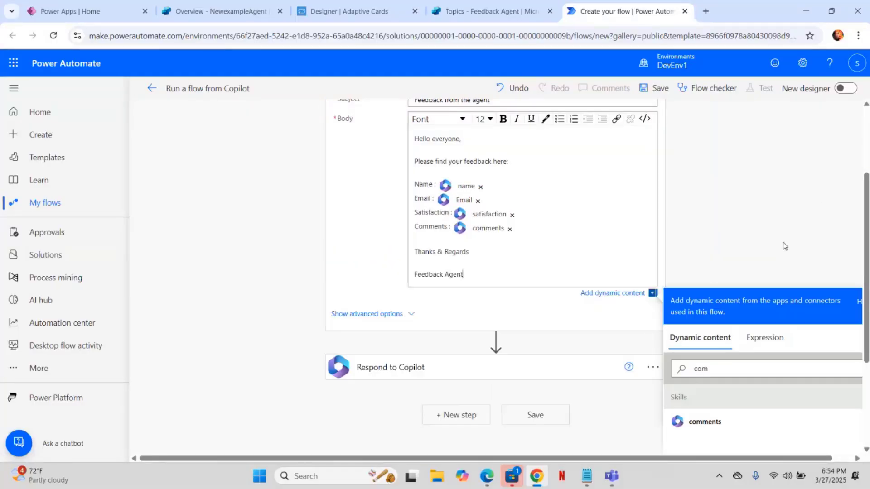
# Step: Save the flow as Feedbackflow2, return to Copilot Studio and add Feedbackflow2 as the action after the Adaptive Card node
pyautogui.click(812, 227)
pyautogui.click(657, 89)
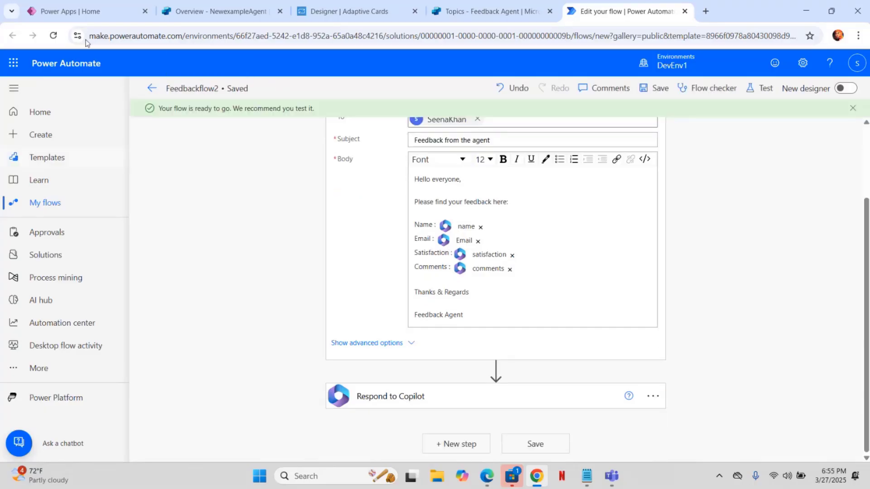
pyautogui.click(488, 13)
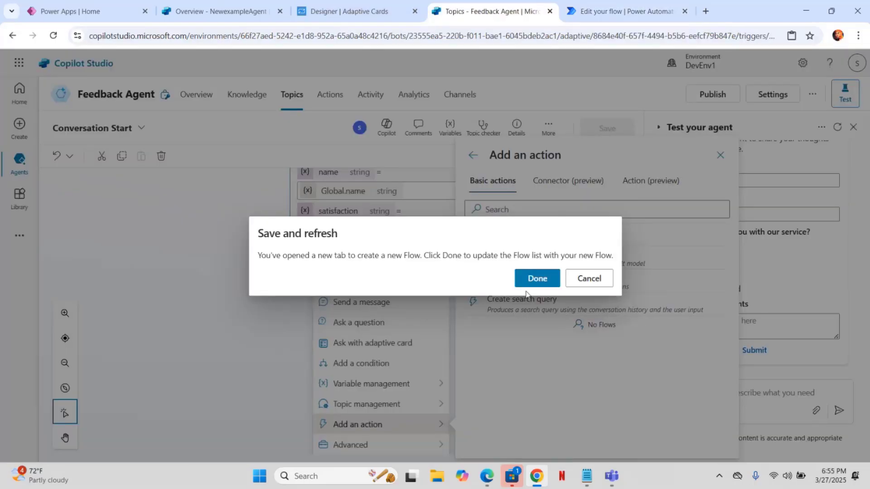
pyautogui.click(538, 279)
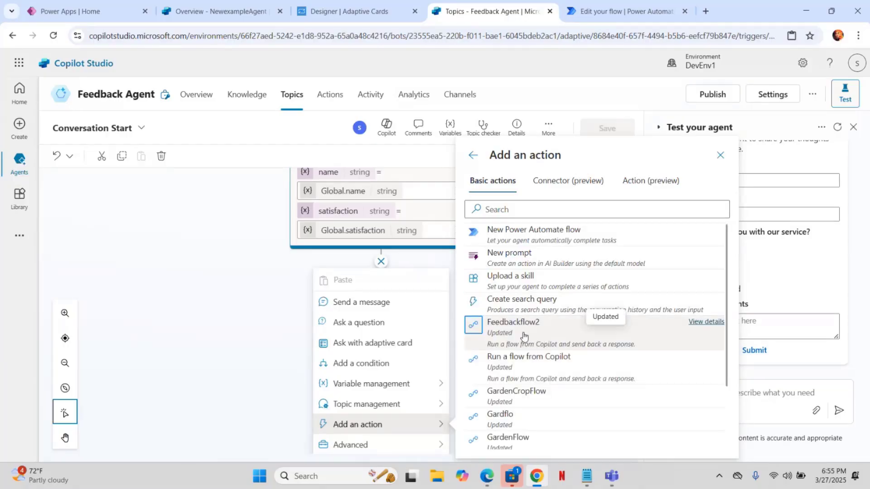
pyautogui.click(524, 336)
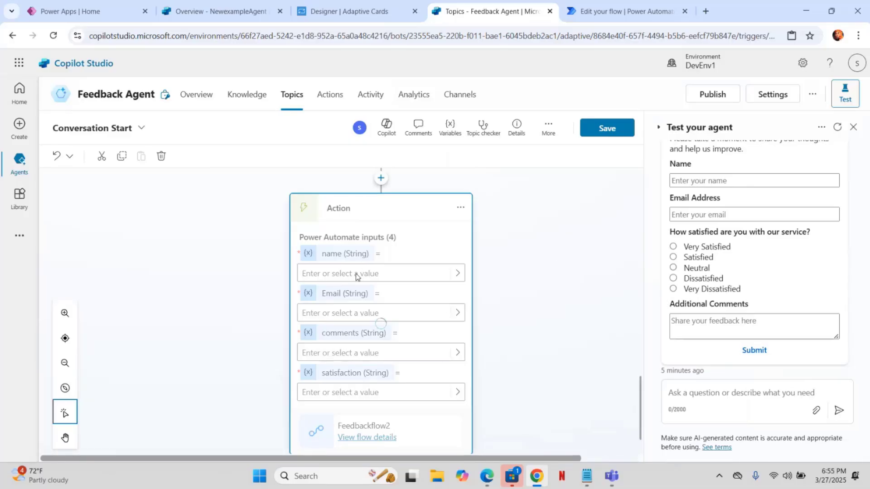
# Step: Map the action's name, Email, comments and satisfaction inputs to Global.name, Global.email, Global.comments and Global.satisfaction
pyautogui.scroll(1, 530, 273)
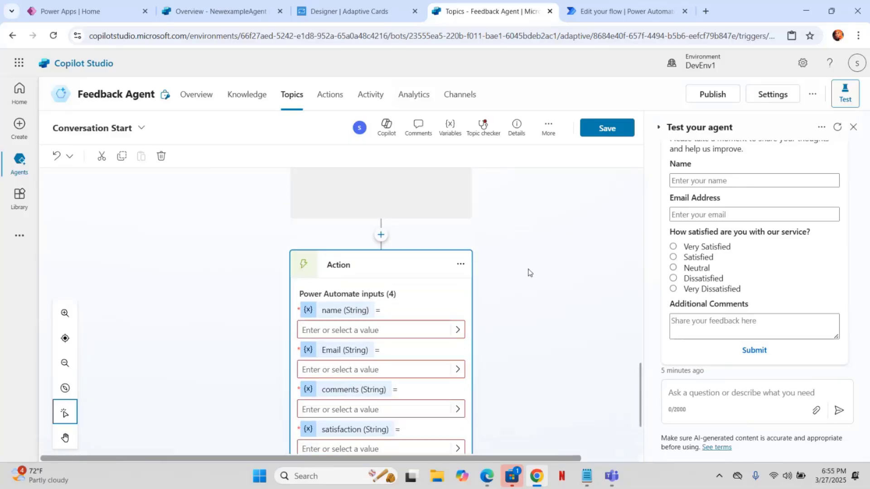
pyautogui.scroll(2, 531, 273)
pyautogui.scroll(-4, 545, 259)
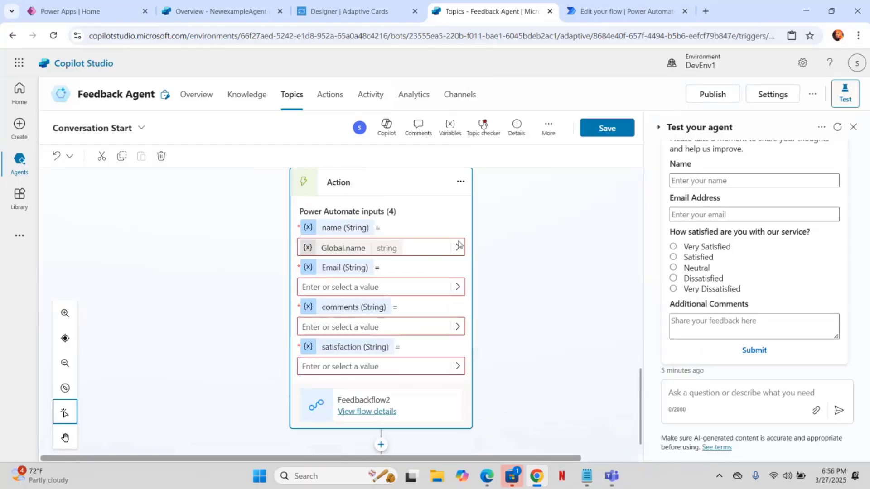
pyautogui.click(458, 288)
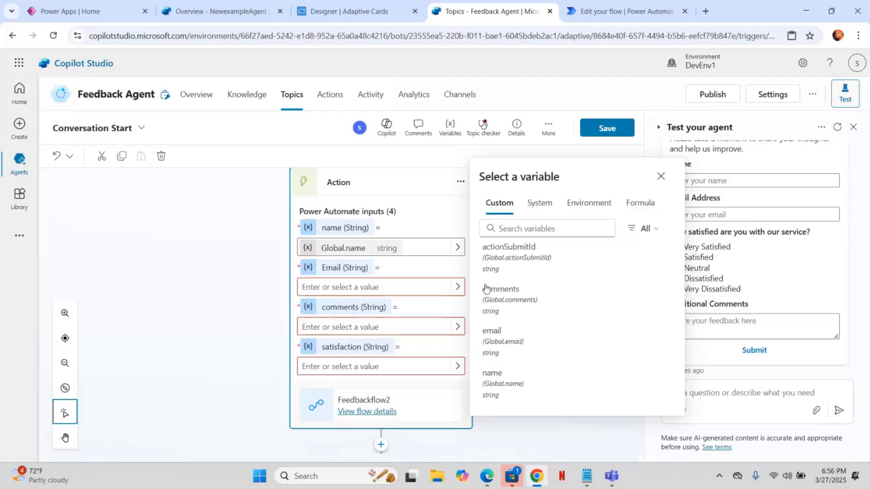
pyautogui.click(507, 341)
pyautogui.click(450, 327)
pyautogui.click(501, 333)
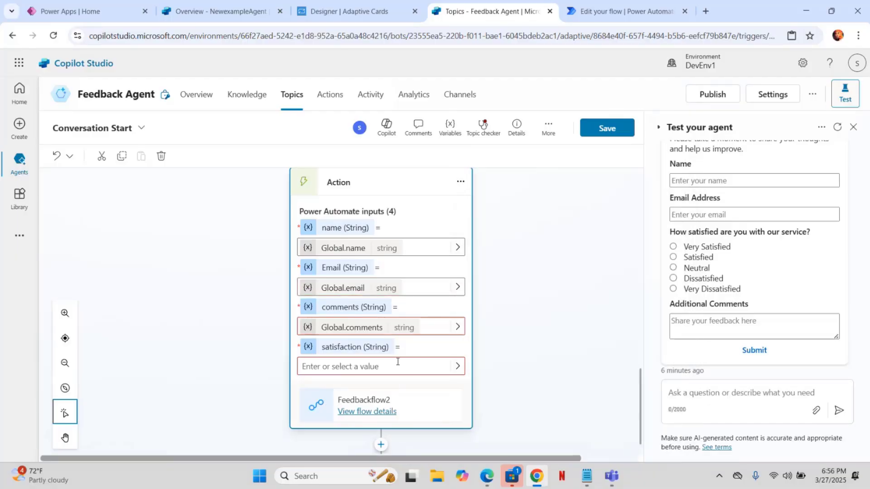
pyautogui.click(457, 366)
pyautogui.scroll(-2, 489, 361)
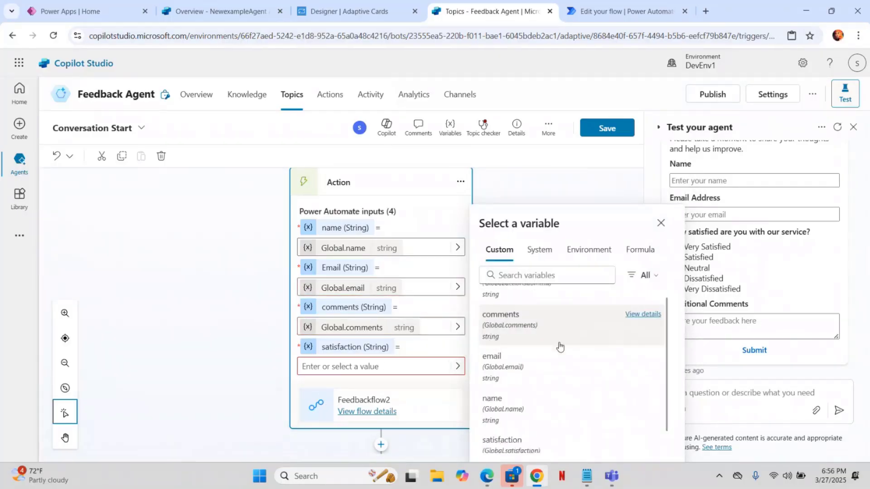
pyautogui.click(514, 308)
# Step: Add a message node reading "You have successfully submitted the feedback. Thank you." after the action and save the topic
pyautogui.click(380, 416)
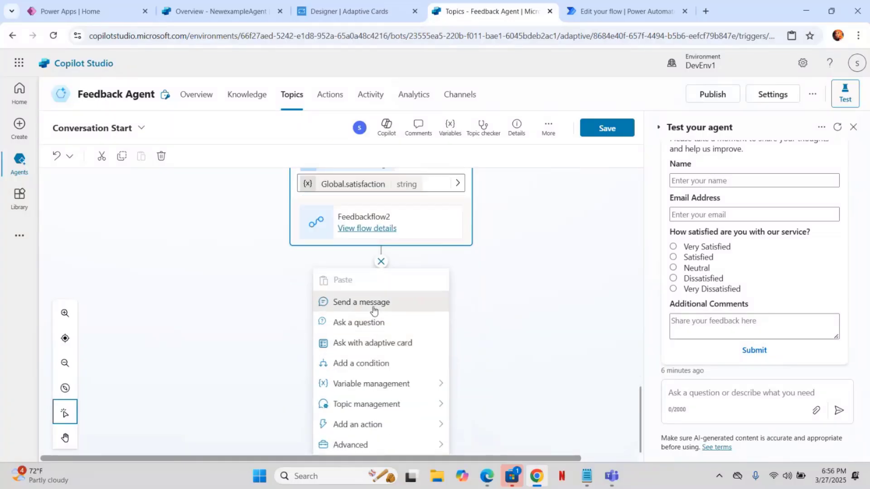
pyautogui.click(376, 303)
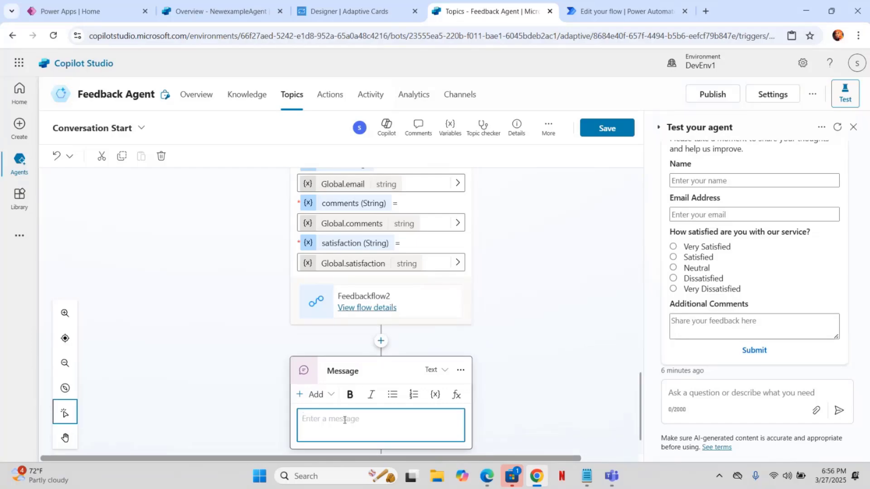
pyautogui.hotkey('ctrl', 's')
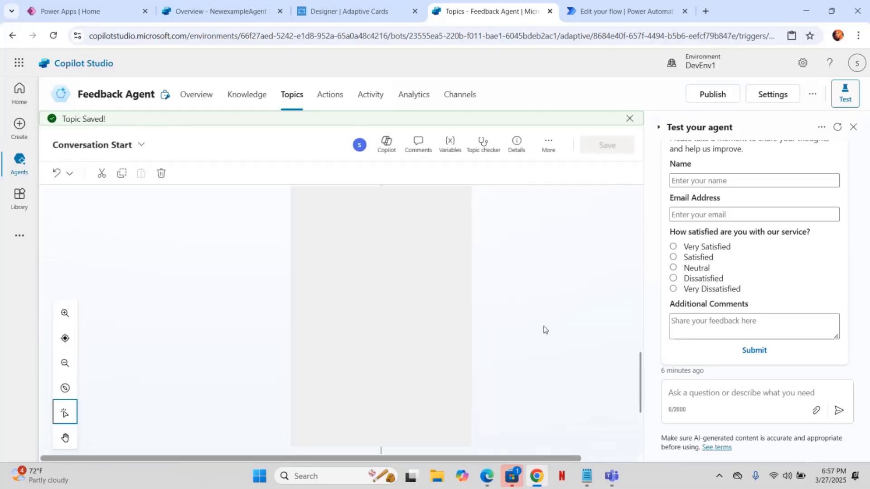
# Step: Restart the agent test and submit the form with a name, an email address, Very Satisfied and the comment "Nice product"
pyautogui.click(837, 127)
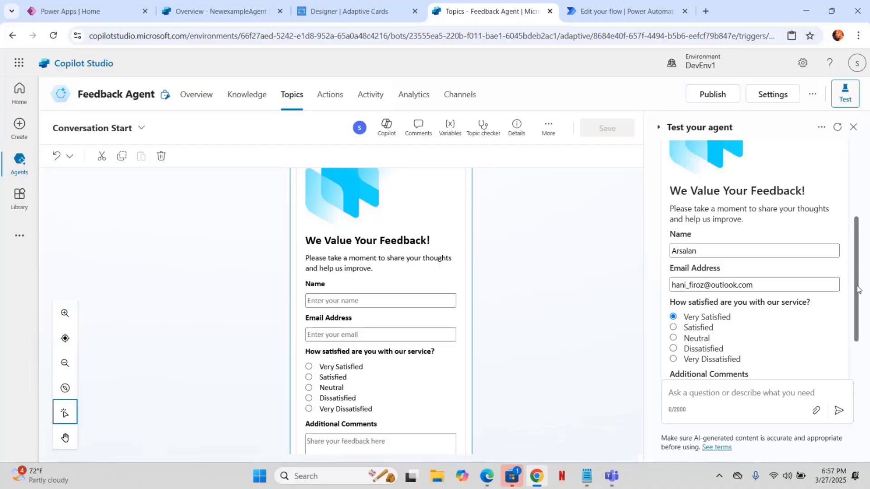
pyautogui.moveTo(858, 292); pyautogui.dragTo(788, 369)
pyautogui.click(737, 353)
pyautogui.write('Nice product')
pyautogui.click(763, 354)
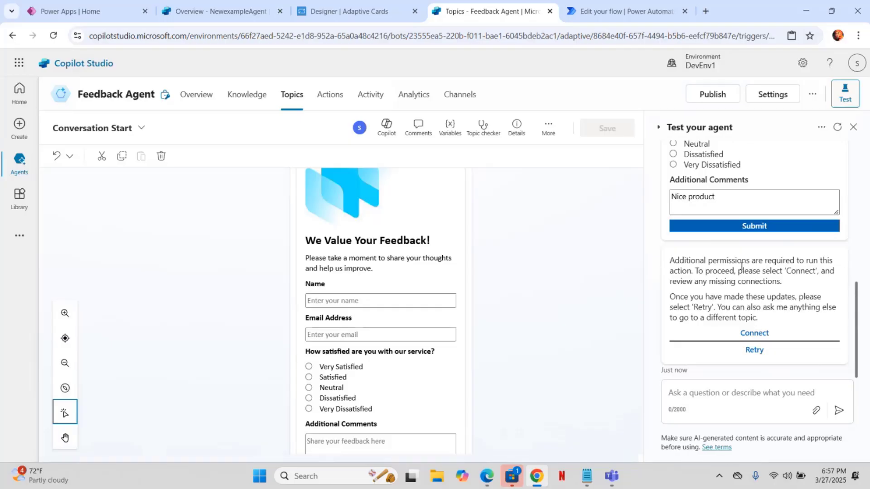
# Step: Connect Feedbackflow2 on the connections page, then return to the agent test and retry the action
pyautogui.click(755, 335)
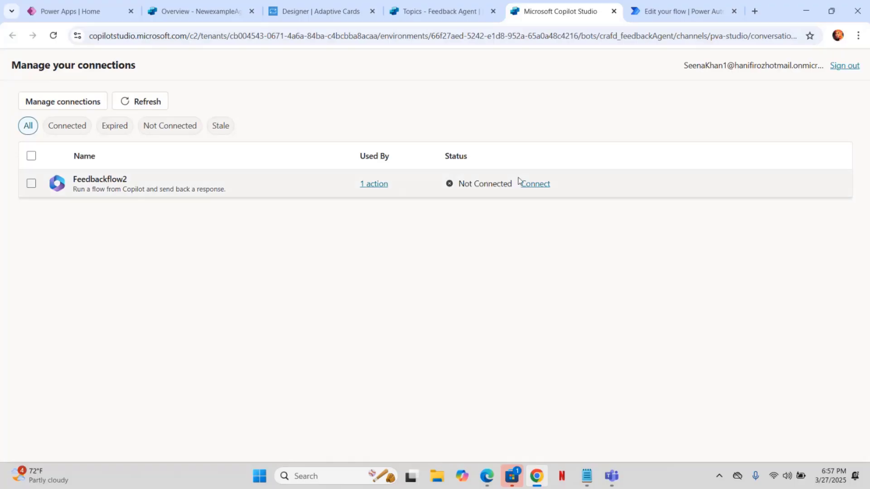
pyautogui.click(542, 184)
pyautogui.click(591, 413)
pyautogui.click(447, 11)
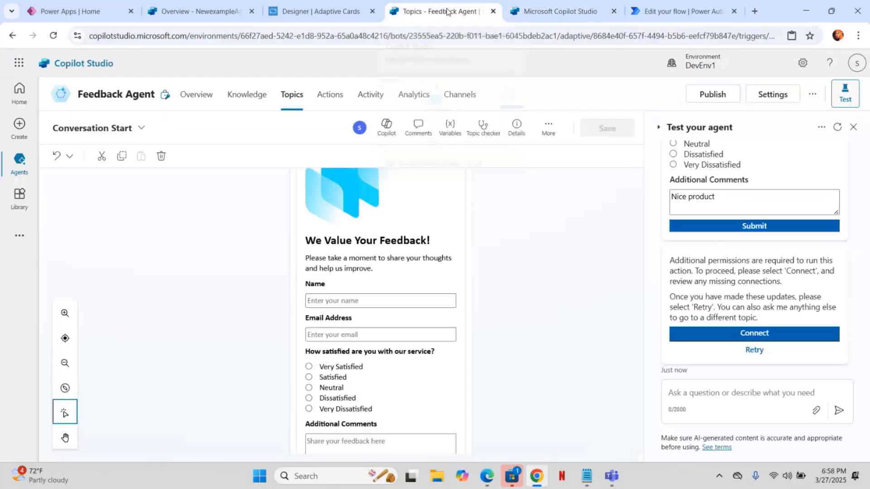
pyautogui.click(758, 352)
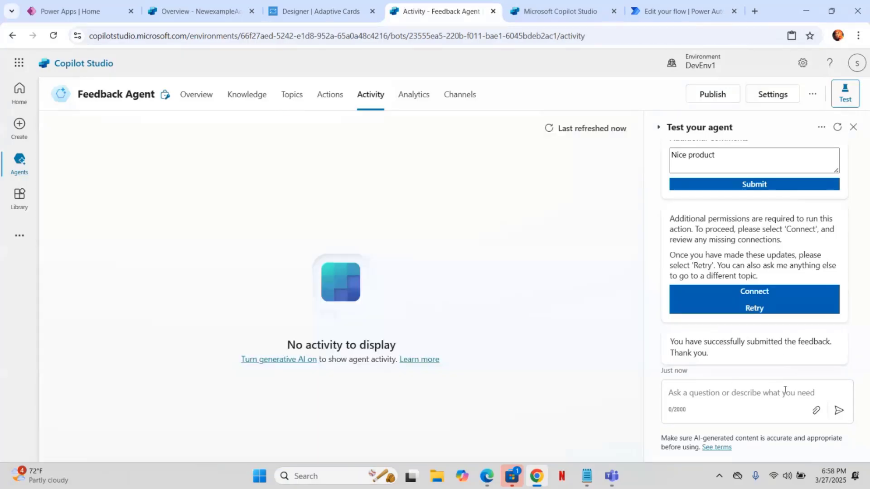
# Step: Check the "Feedback from the agent" email in the Outlook inbox and return to the Feedback Agent in Copilot Studio
pyautogui.click(19, 63)
pyautogui.click(87, 146)
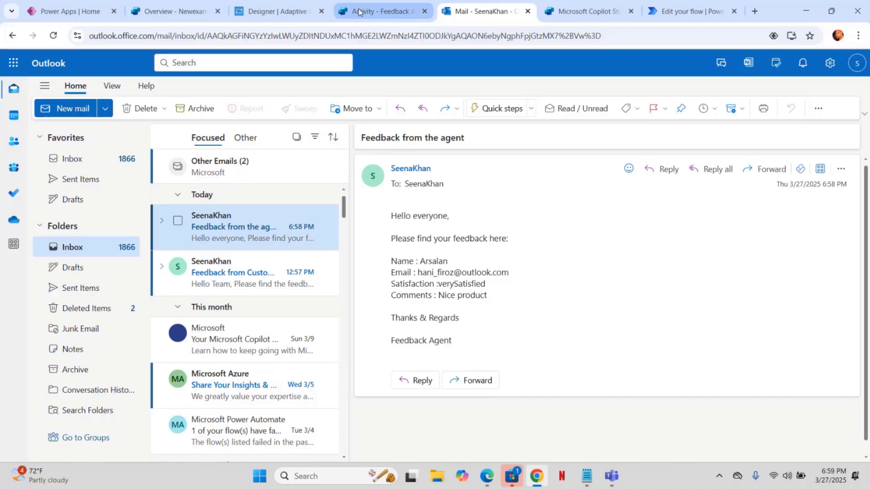
pyautogui.click(387, 13)
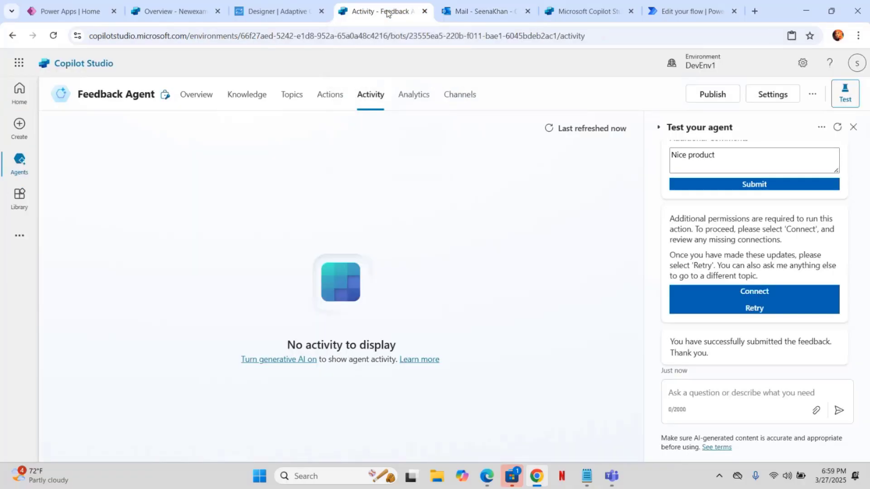